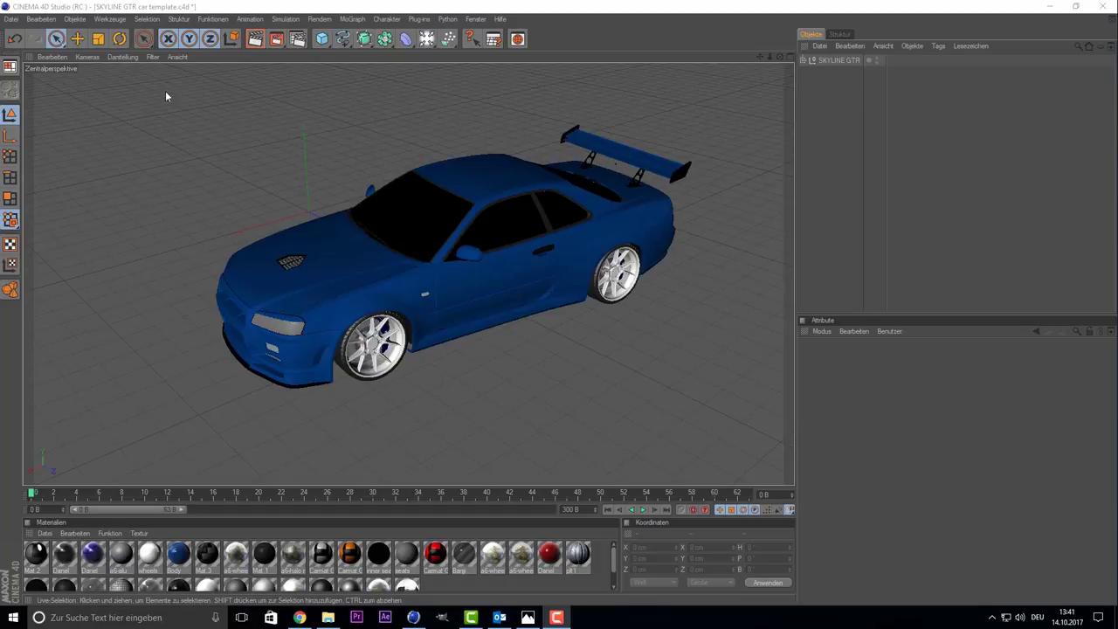
Select the SKYLINE GTR car group and add a Himmel (Sky) object to the scene.
left_click(449, 262)
left_click(856, 149)
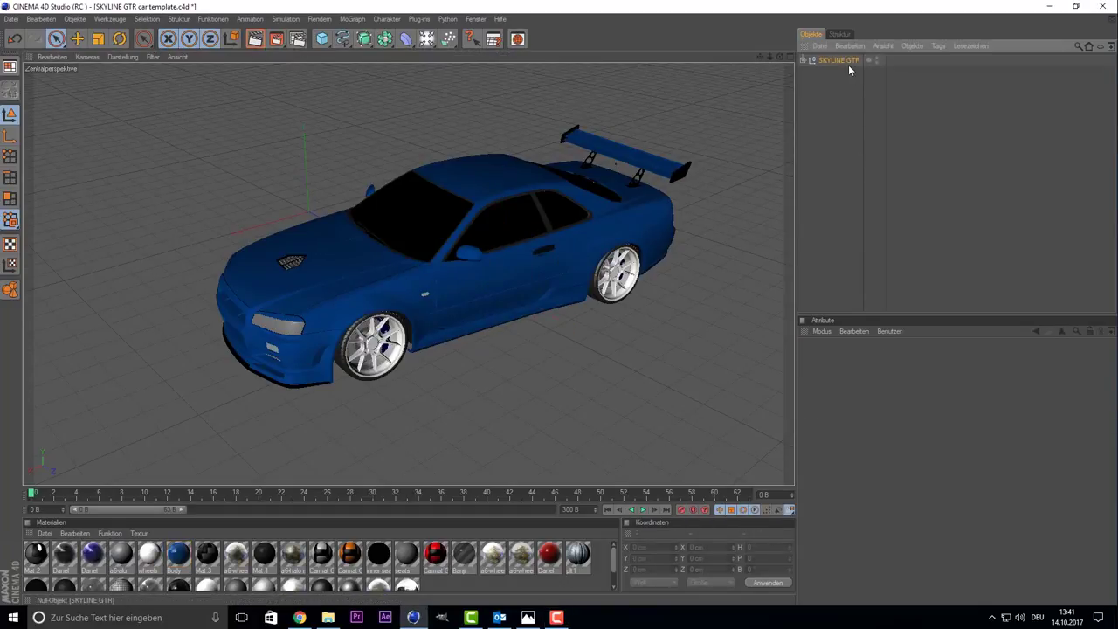
left_click(848, 62)
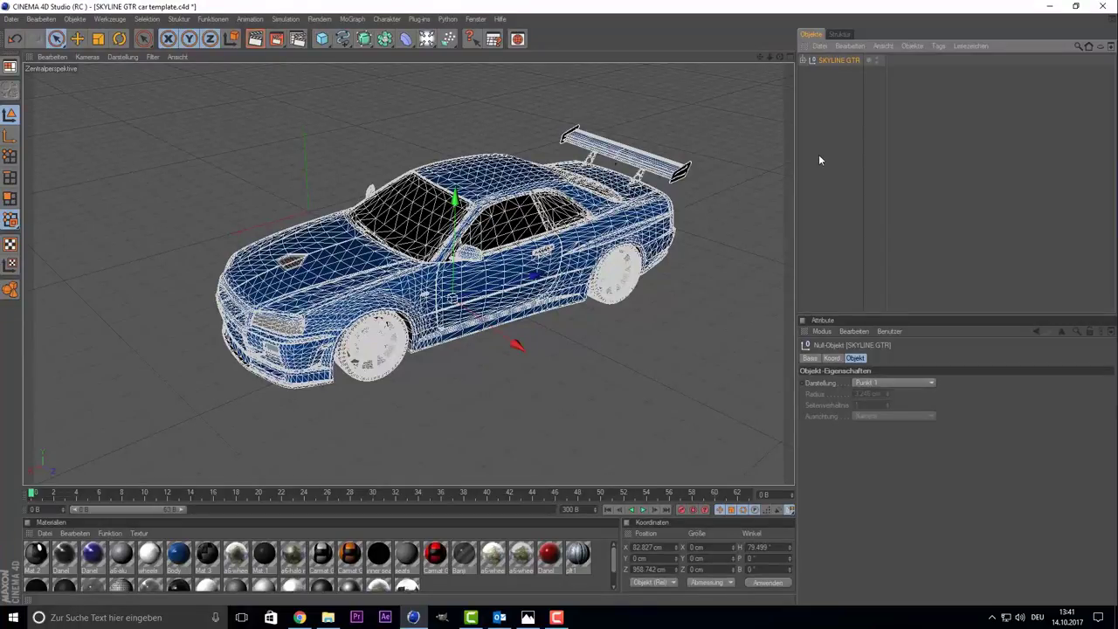
left_click(427, 39)
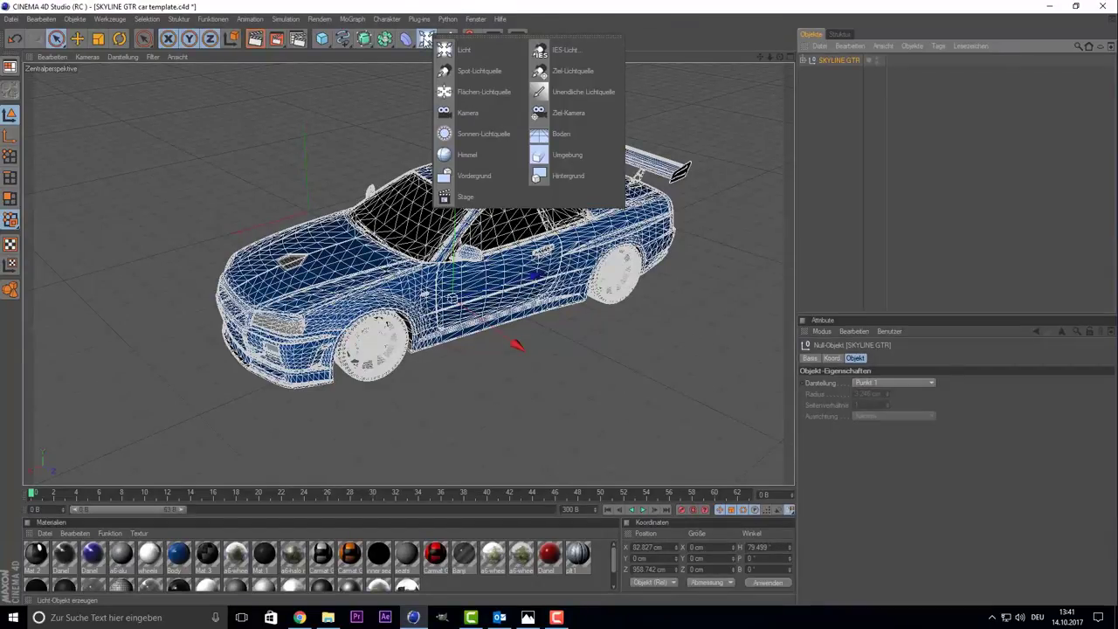
left_click(499, 151)
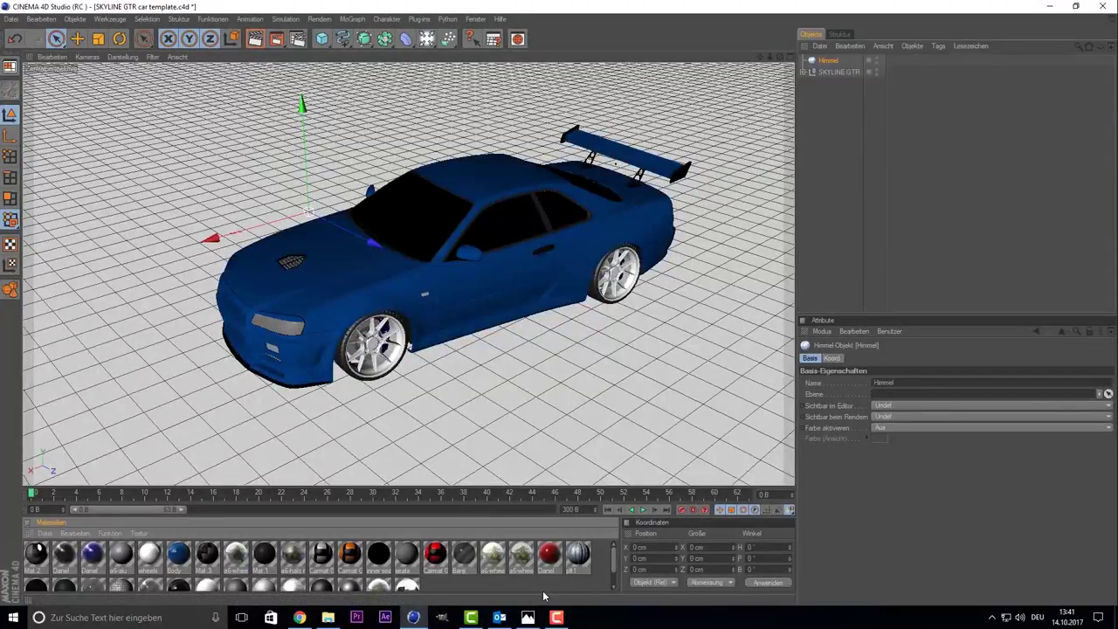
Create Mat 4 and load image 184607032 as its Farbe texture without copying it to the project.
key("ctrl+n")
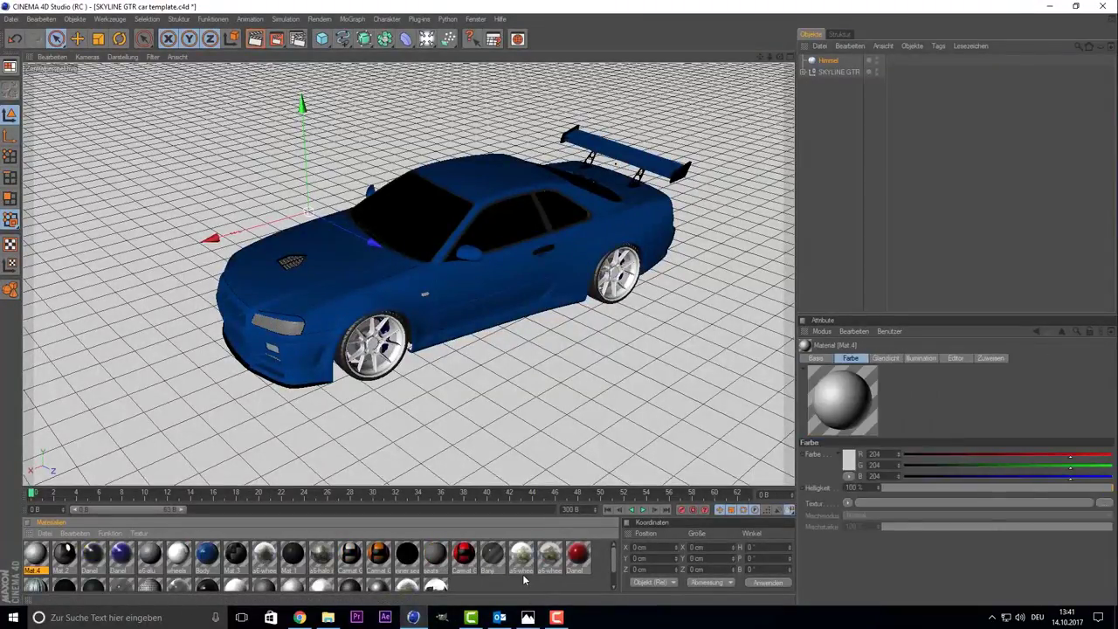
double_click(34, 554)
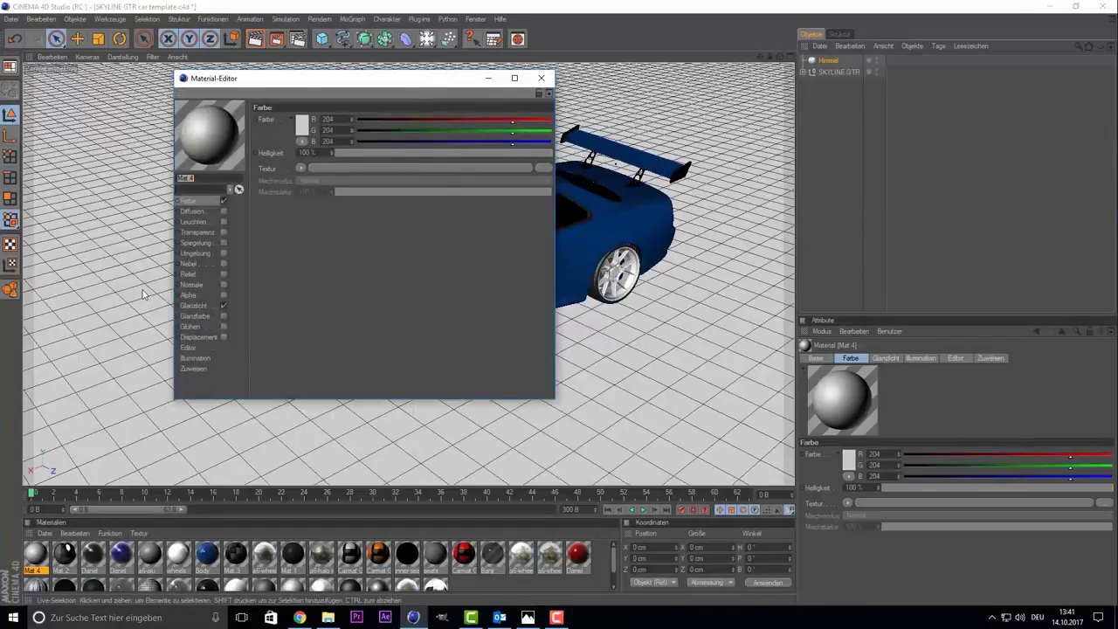
left_click(304, 166)
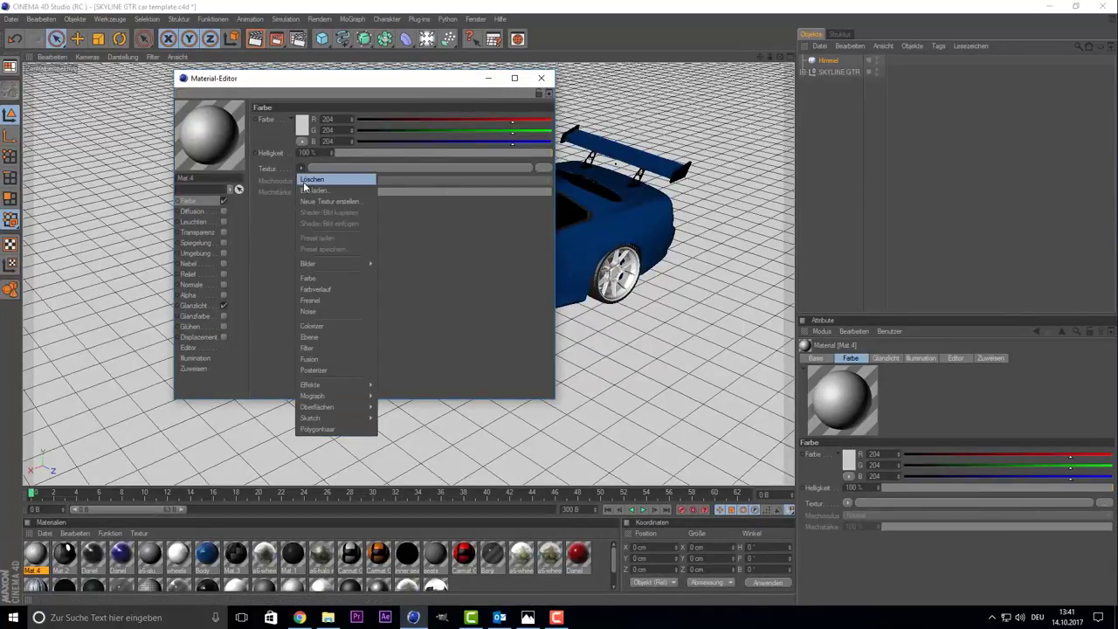
left_click(304, 183)
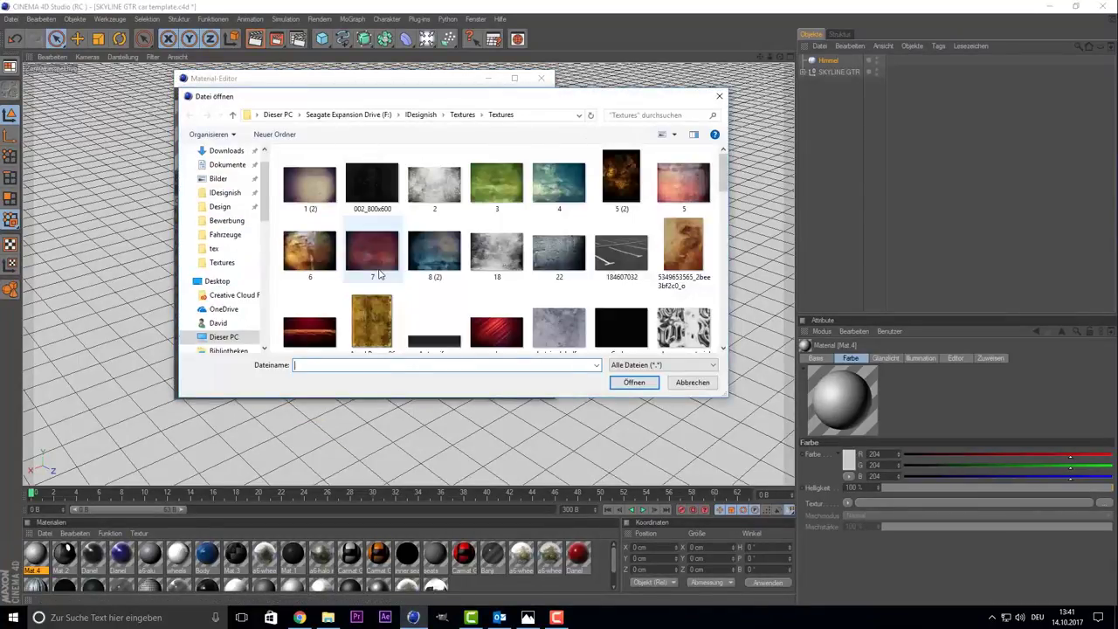
double_click(619, 238)
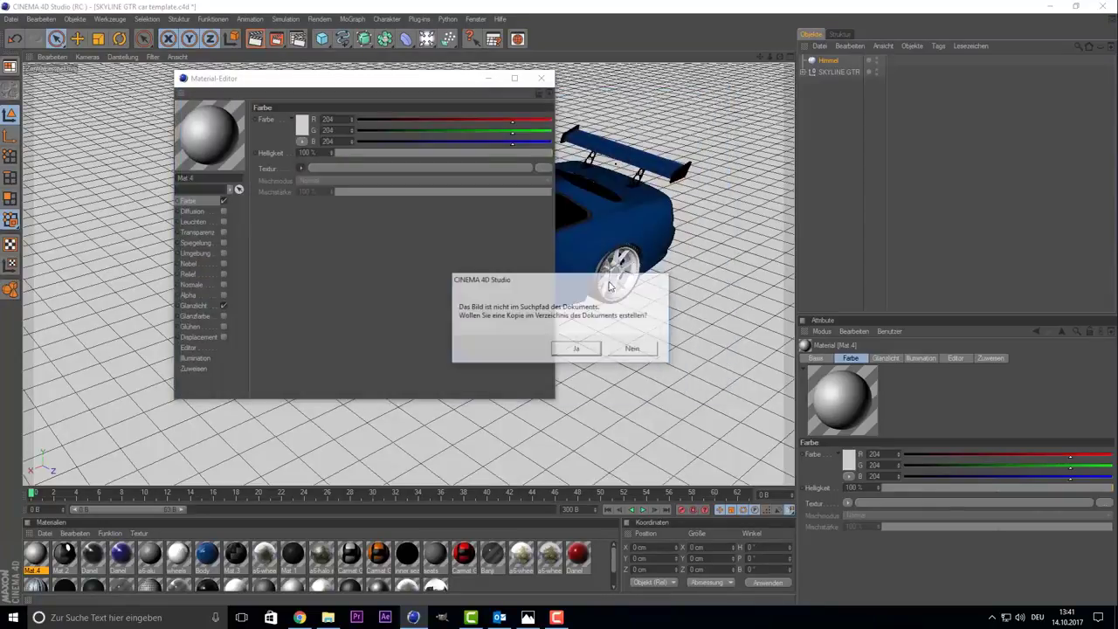
left_click(631, 350)
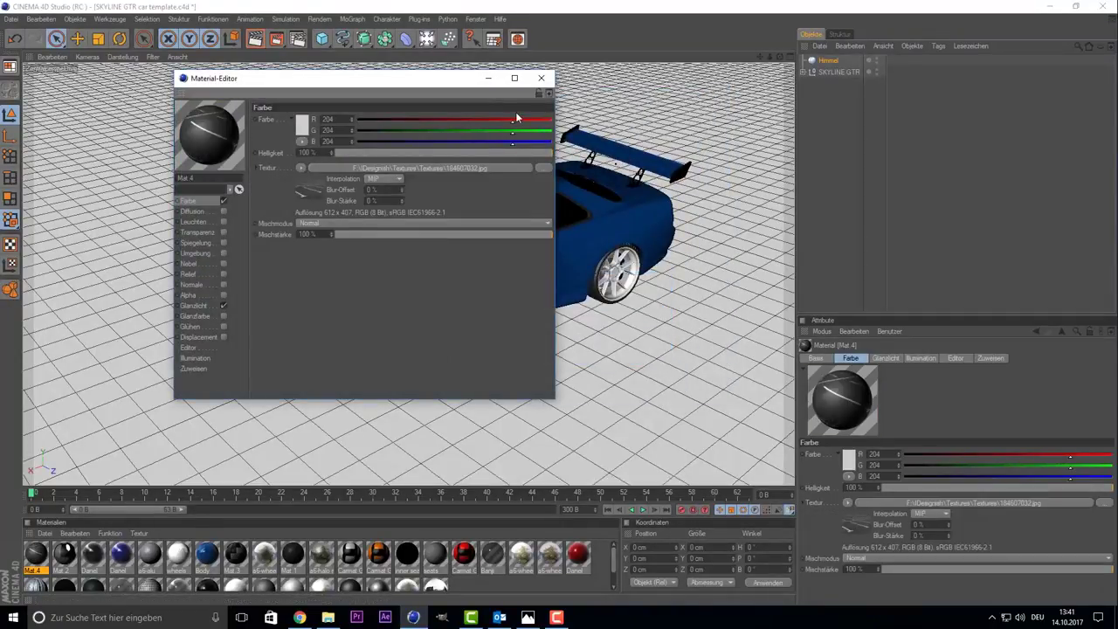
left_click(541, 78)
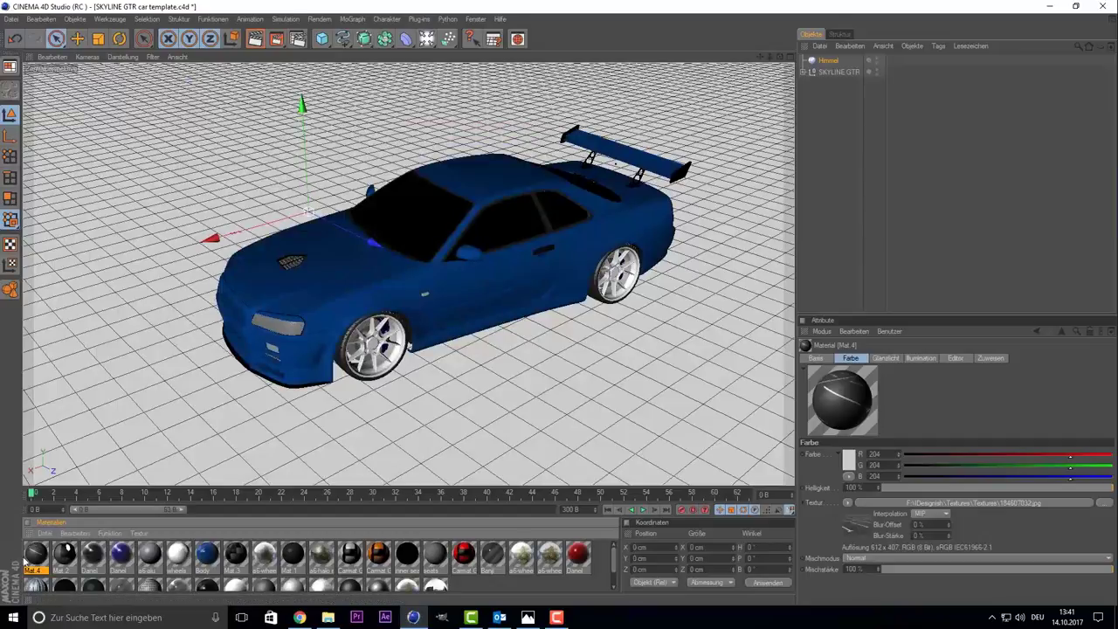
Apply Mat 4 to Himmel and set its texture tag projection to Frontal-Mapping.
left_click_drag(127, 464, 837, 63)
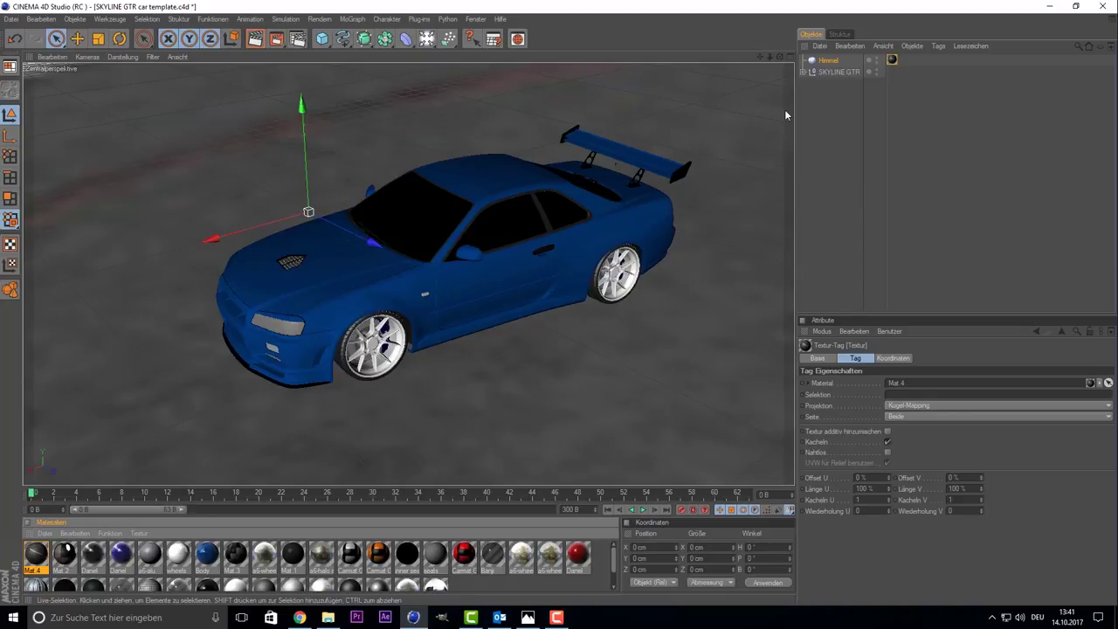
left_click(892, 60)
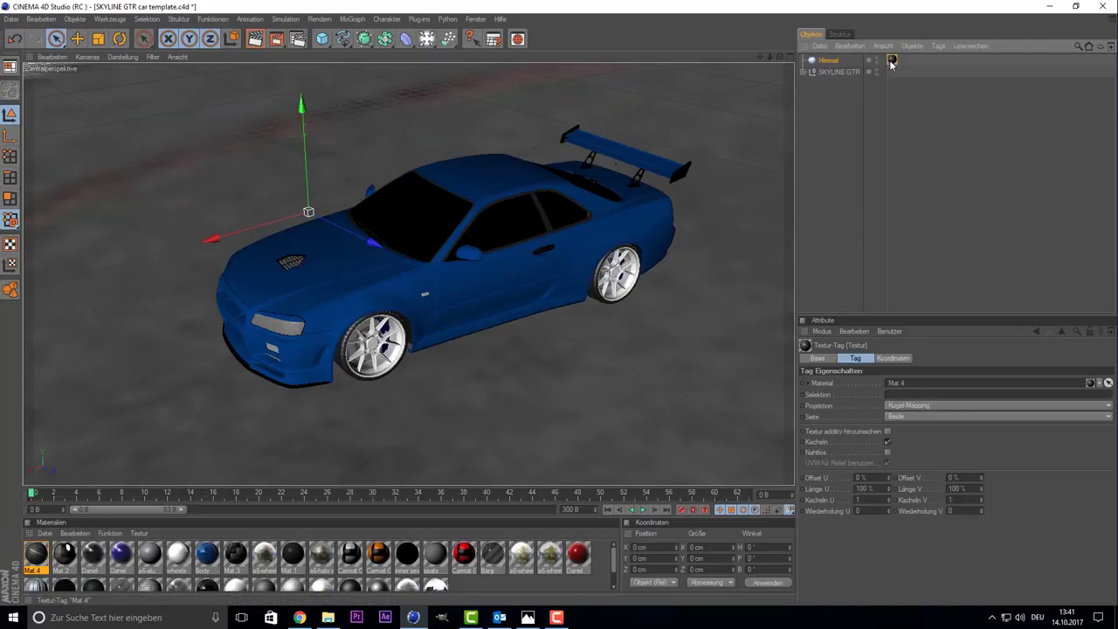
left_click(909, 404)
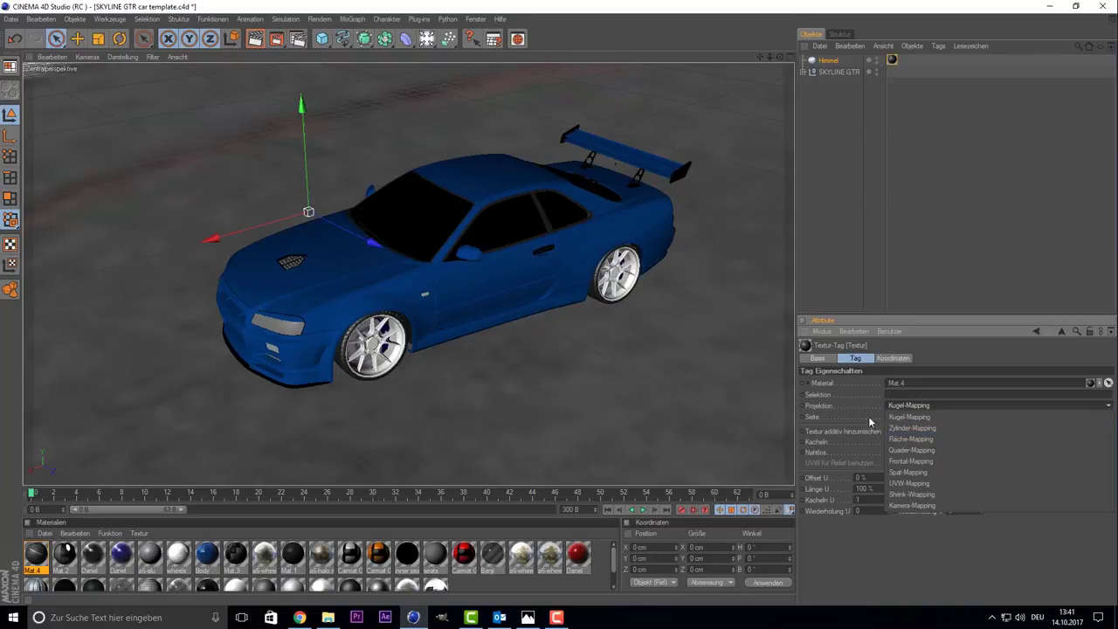
left_click(912, 462)
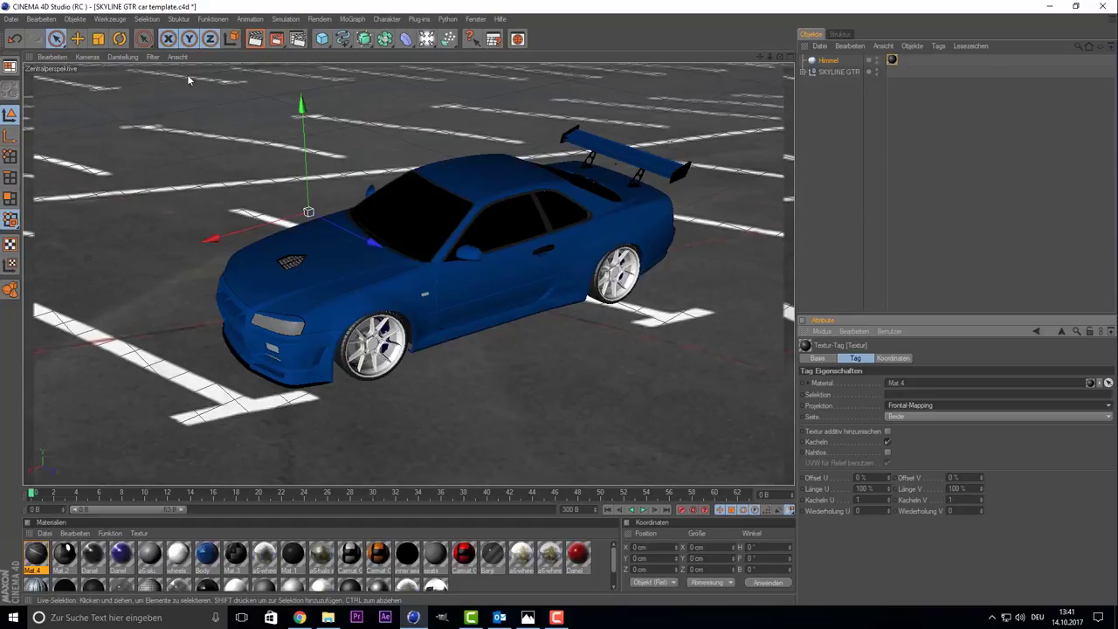
Turn off Schärfentiefe (depth of field) in the Render Settings.
left_click(298, 39)
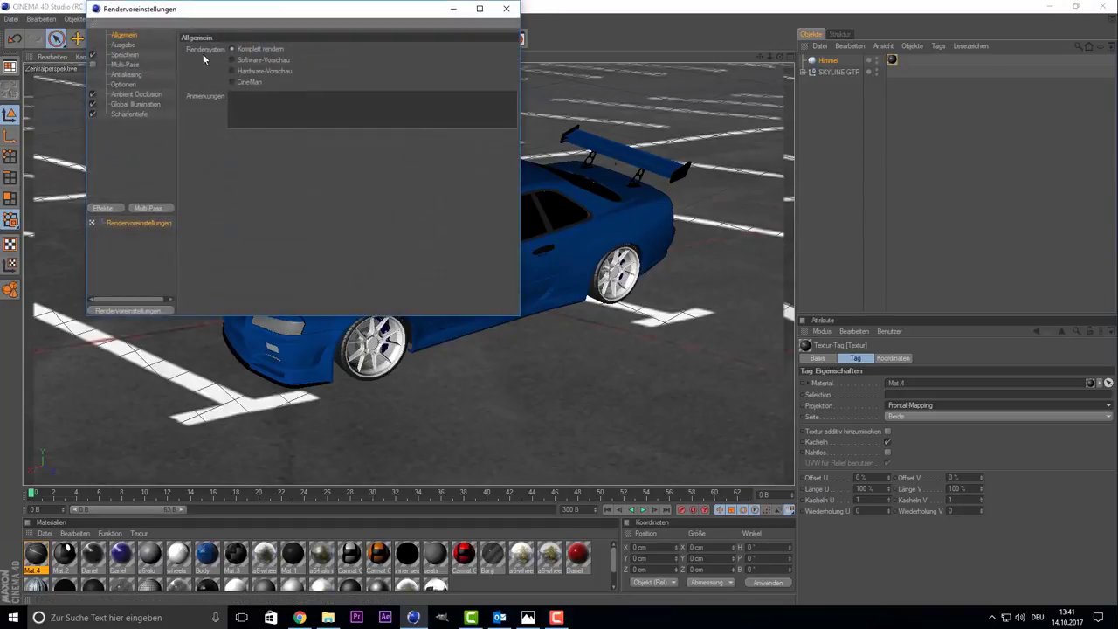
left_click(92, 113)
left_click(137, 121)
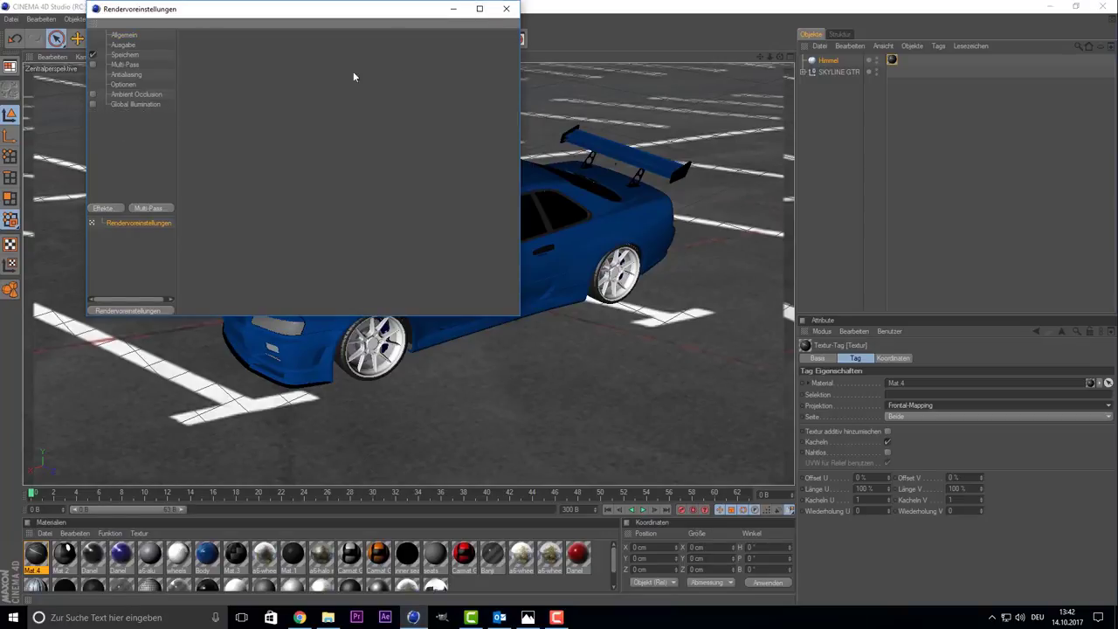
left_click(506, 8)
Render a test view past the Textur-Fehler warning, then return to the editor view.
left_click(256, 38)
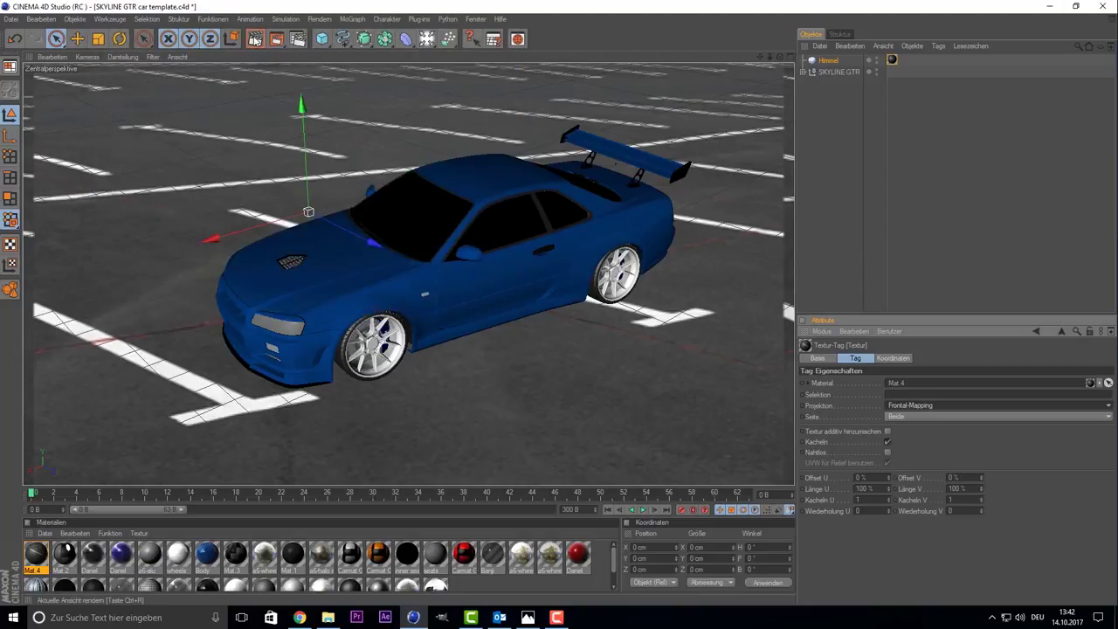
left_click(226, 181)
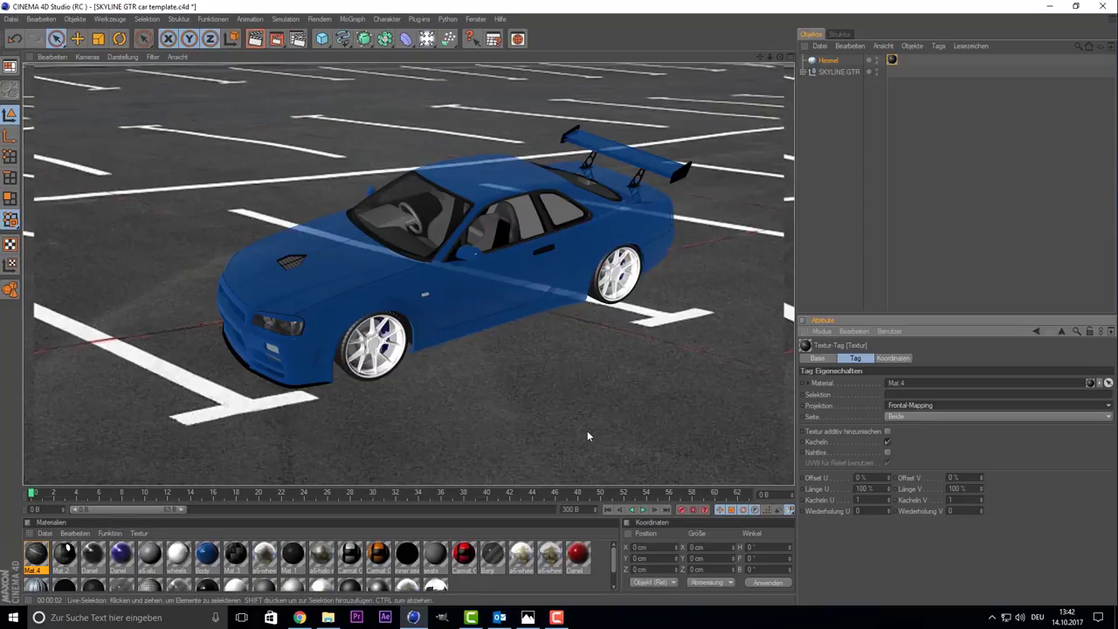
left_click(503, 358)
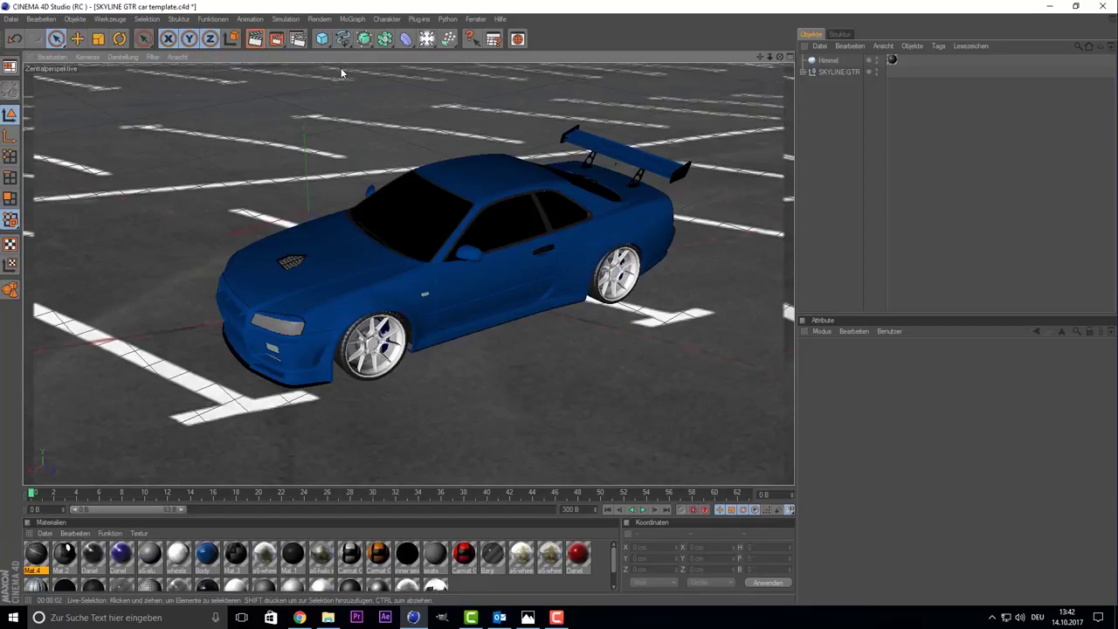
Add an Ebene plane, move it under the car and scale it into a large floor.
left_click(322, 38)
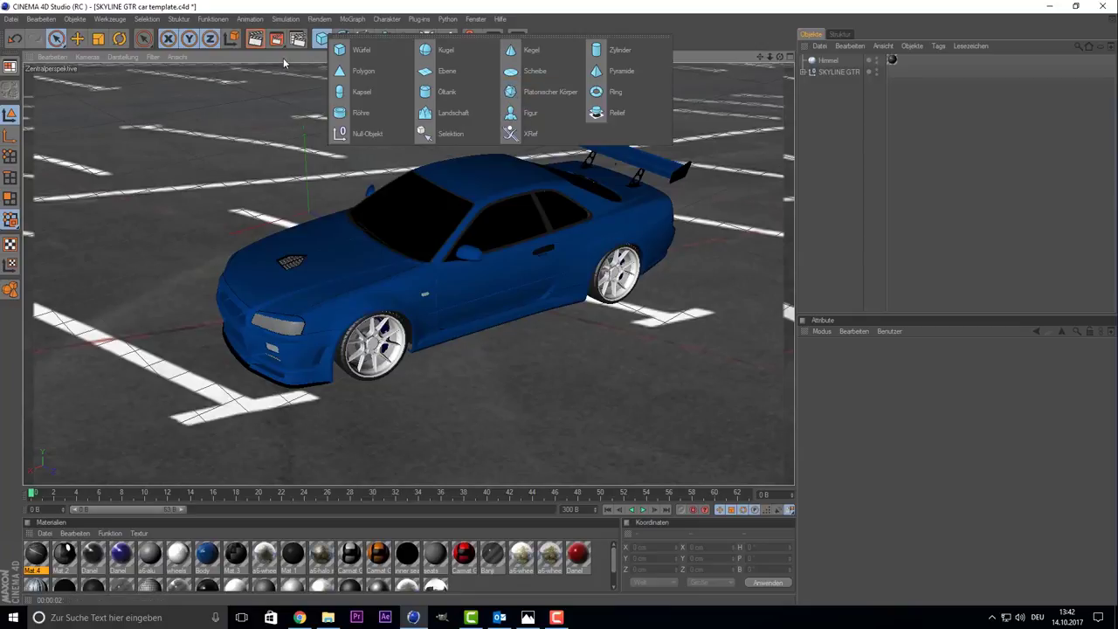
left_click(445, 72)
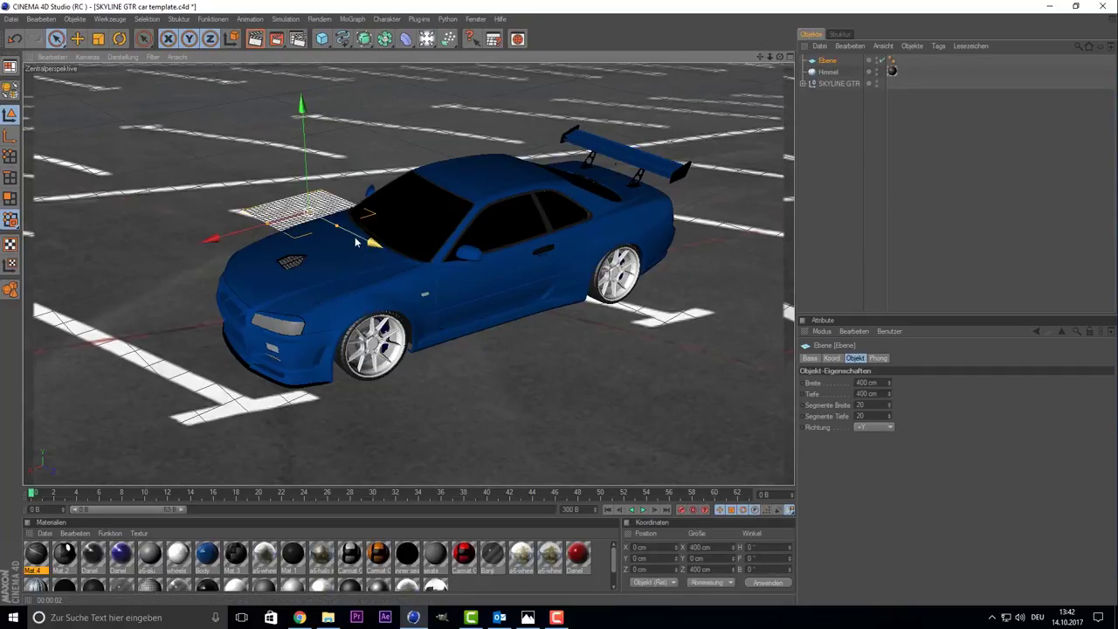
left_click_drag(355, 242, 538, 331)
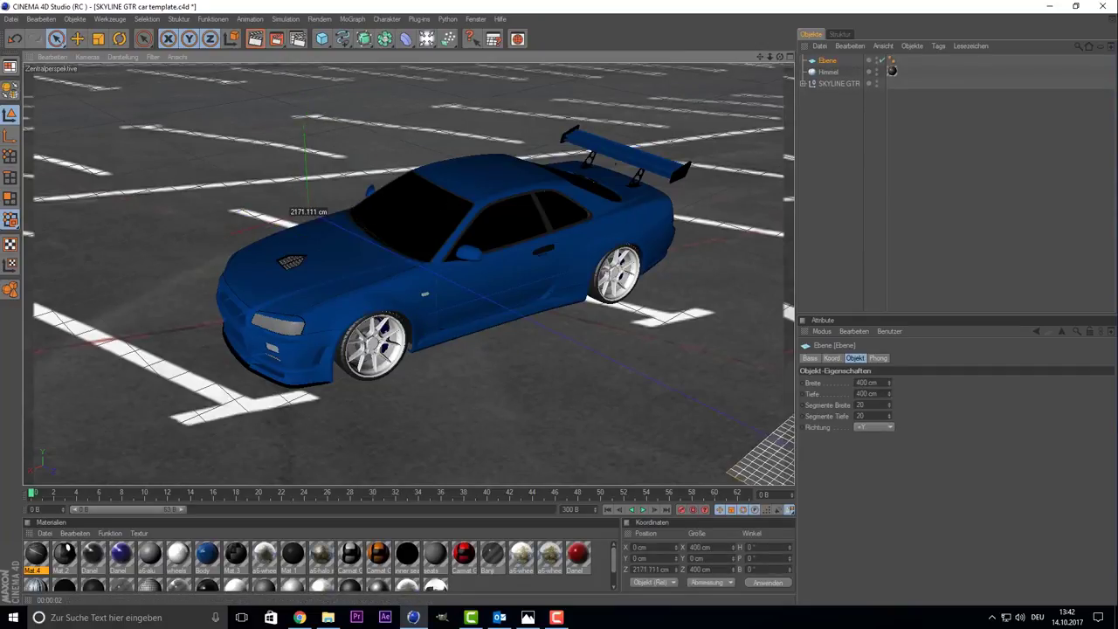
left_click(98, 39)
left_click_drag(171, 244, 336, 289)
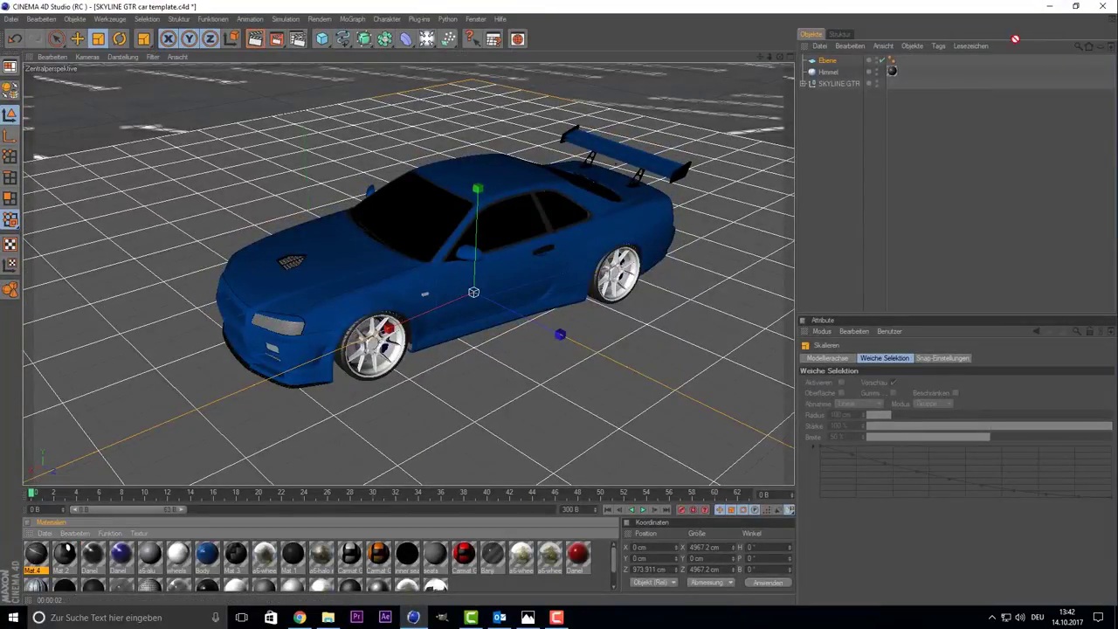
Apply Mat 4 to the floor plane with Frontal-Mapping projection.
left_click_drag(835, 67, 837, 62)
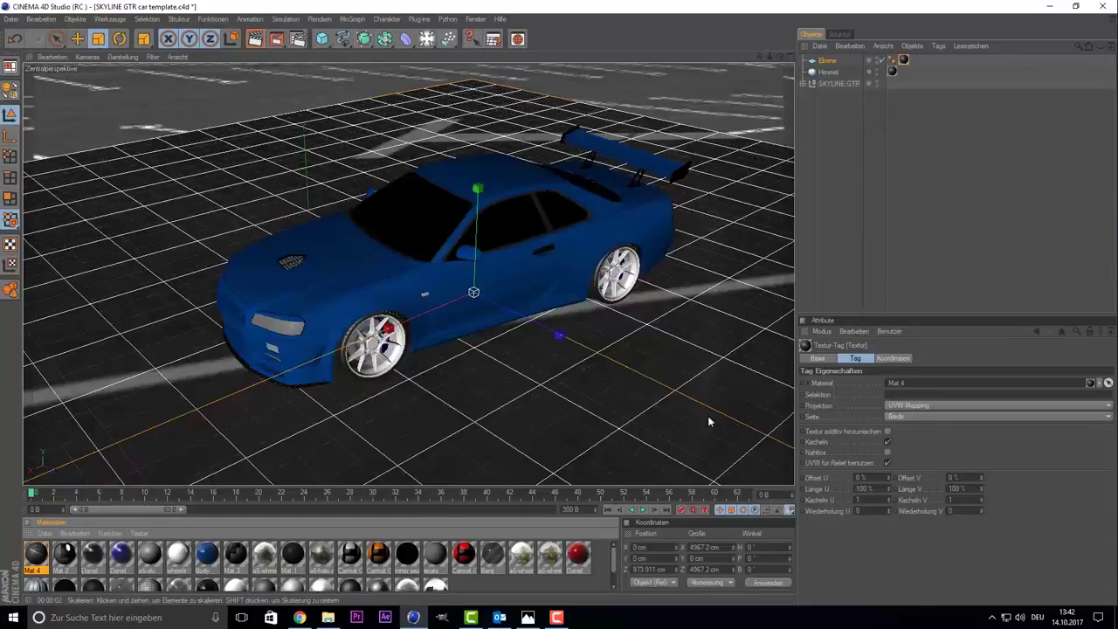
left_click(911, 247)
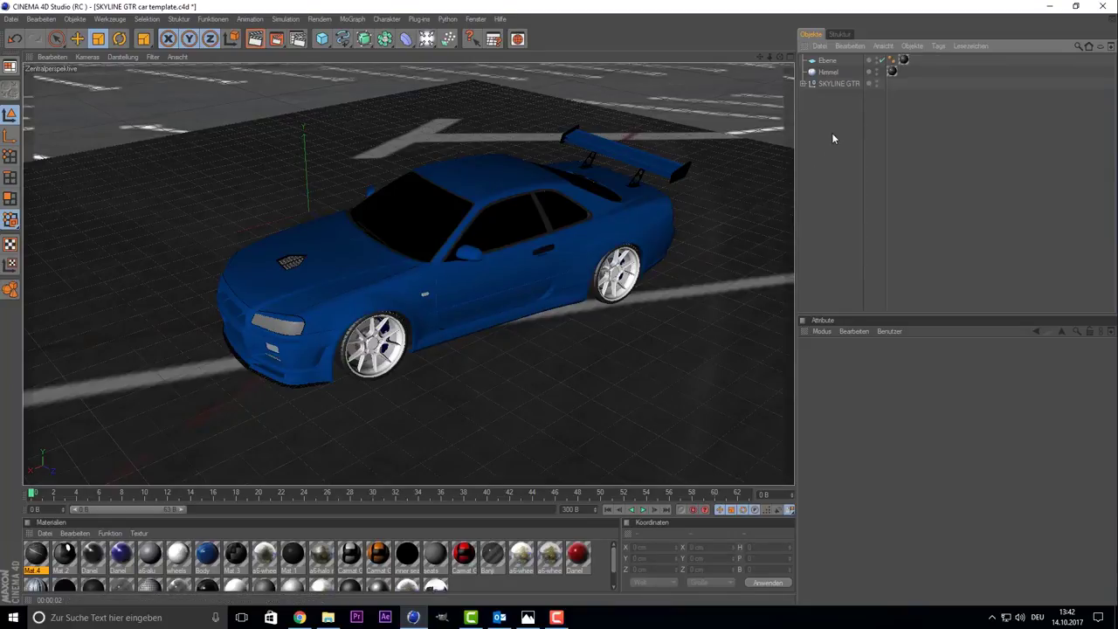
left_click(903, 59)
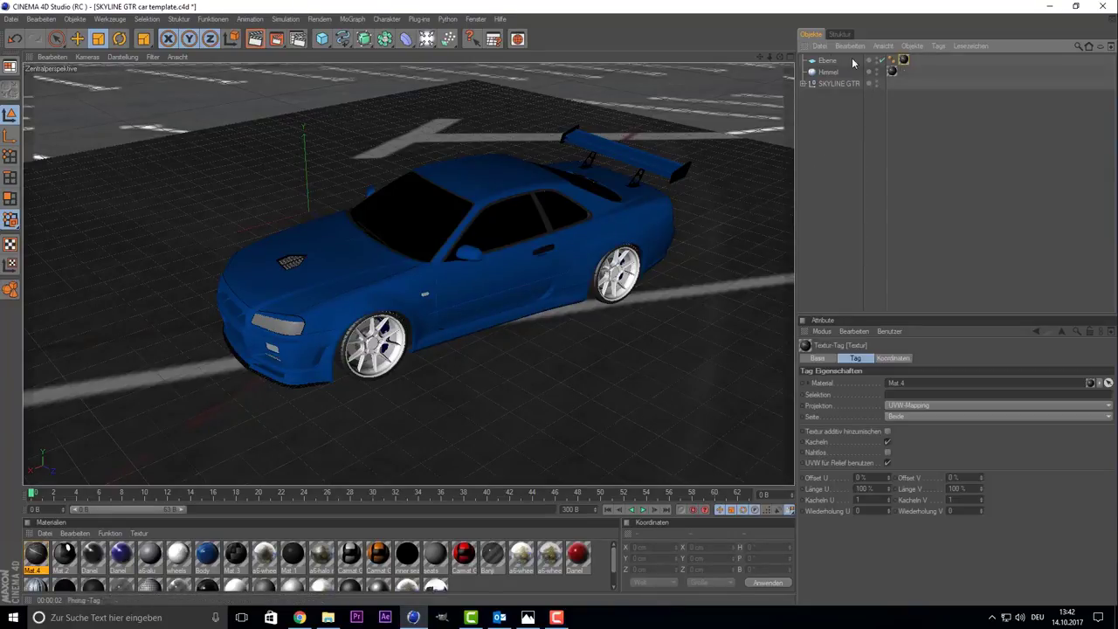
left_click(913, 406)
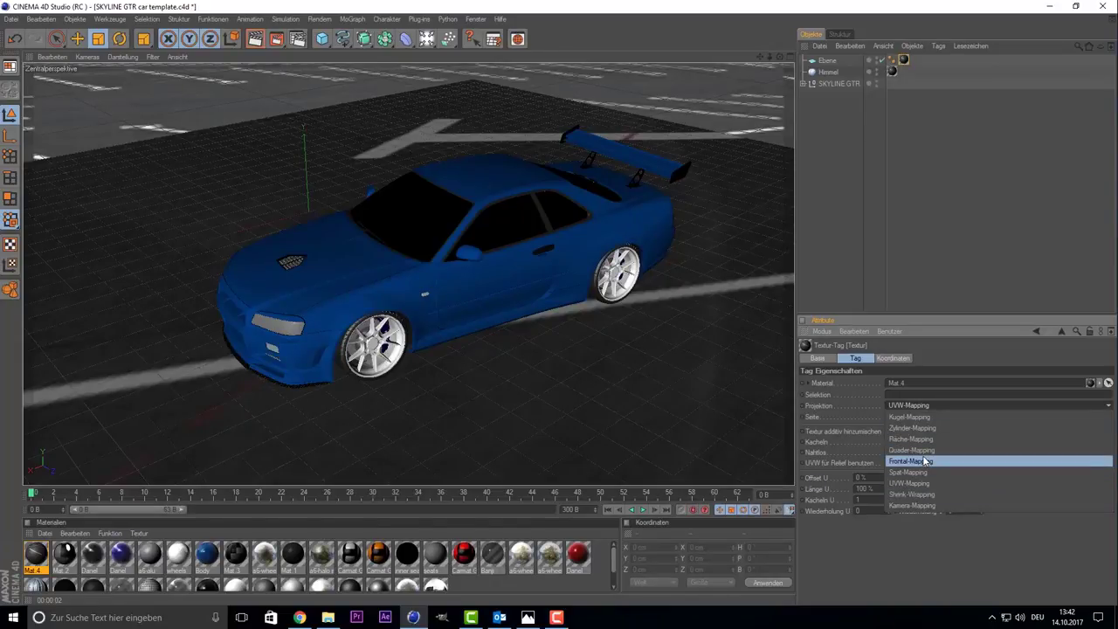
left_click(913, 460)
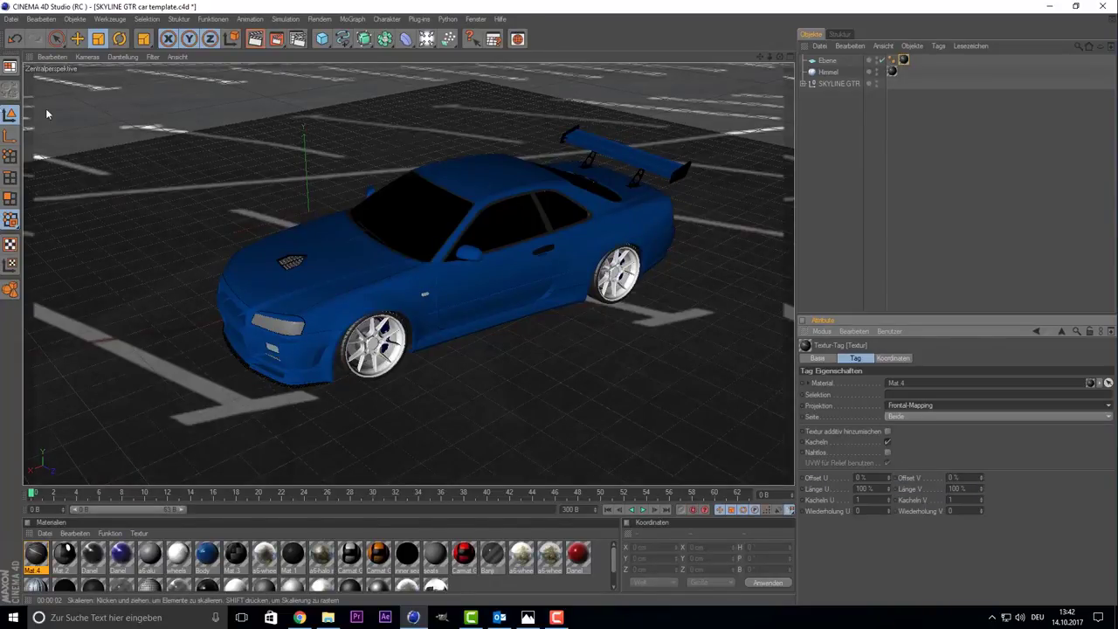
Render the car in the viewport, confirming the Textur-Fehler dialog with OK.
left_click(298, 39)
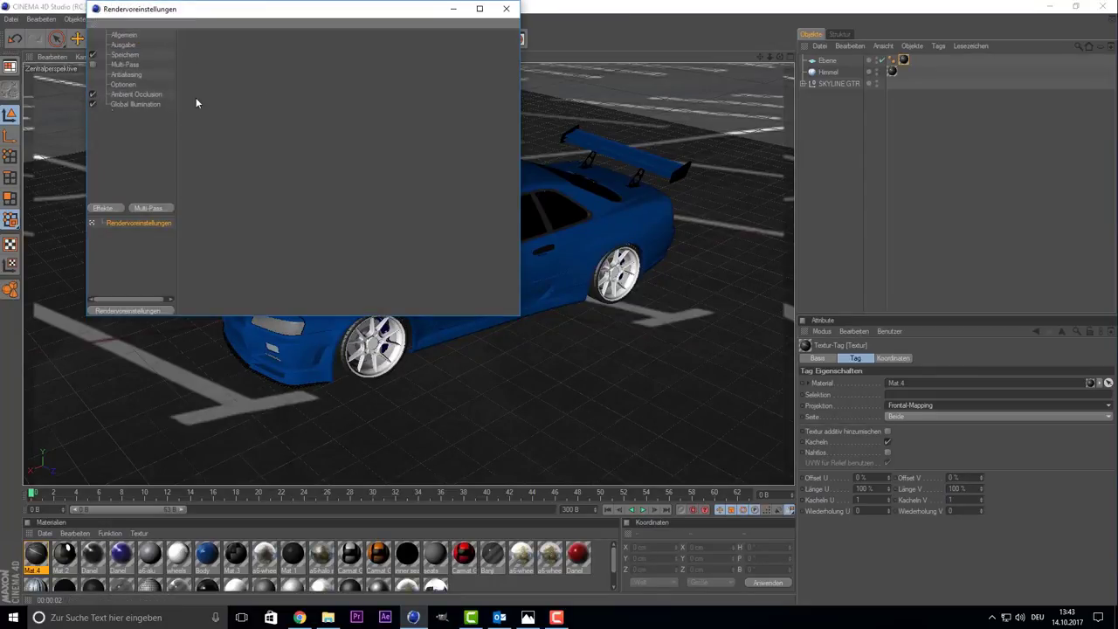
left_click(505, 9)
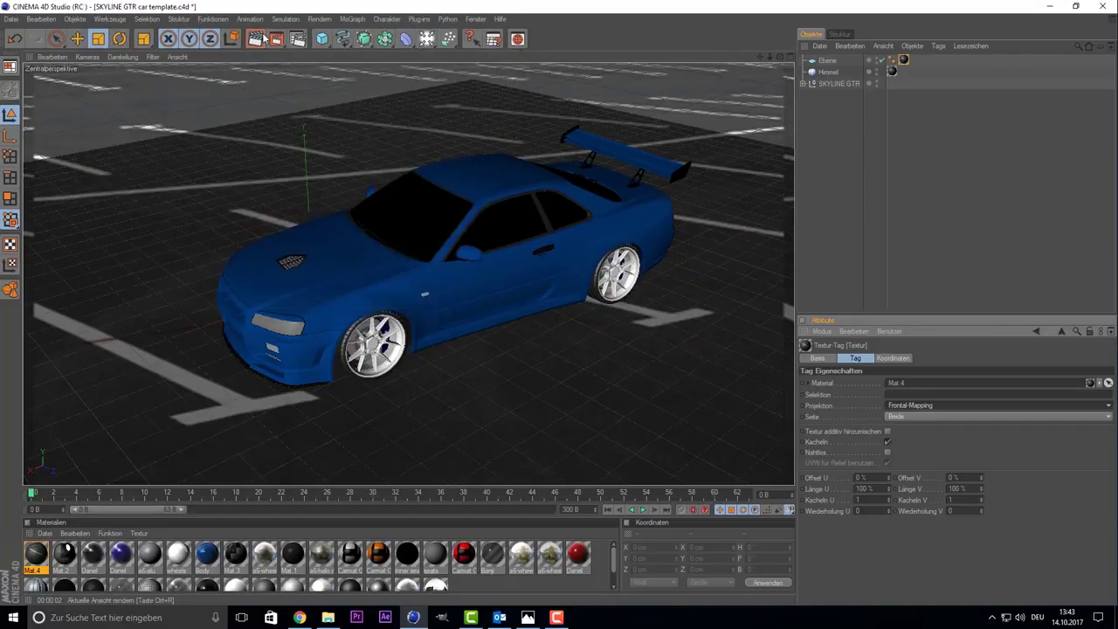
left_click(263, 36)
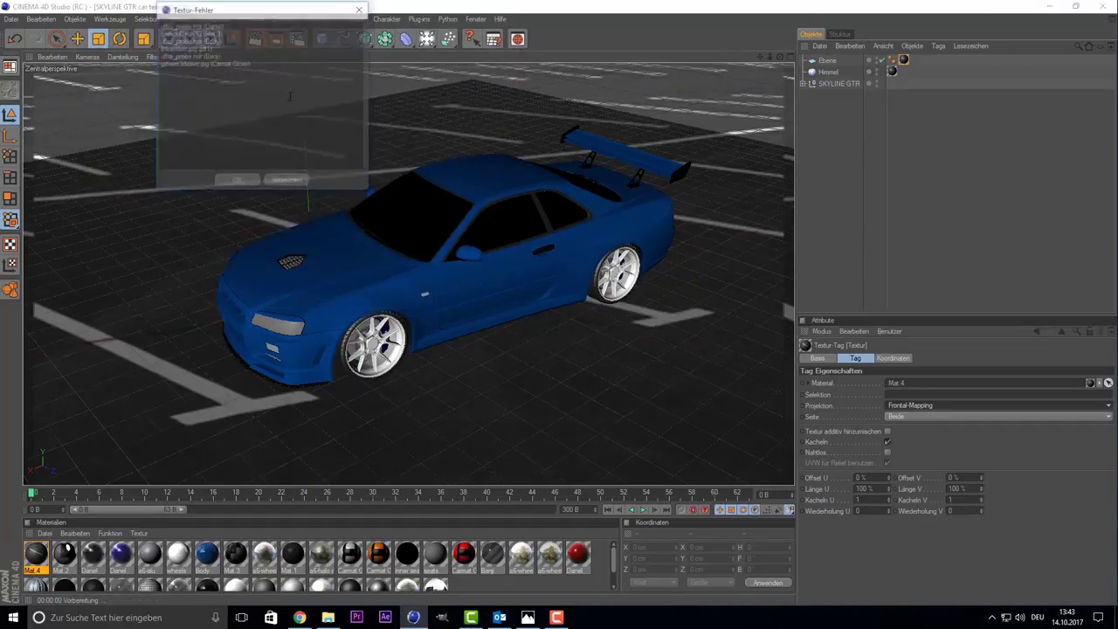
left_click(237, 183)
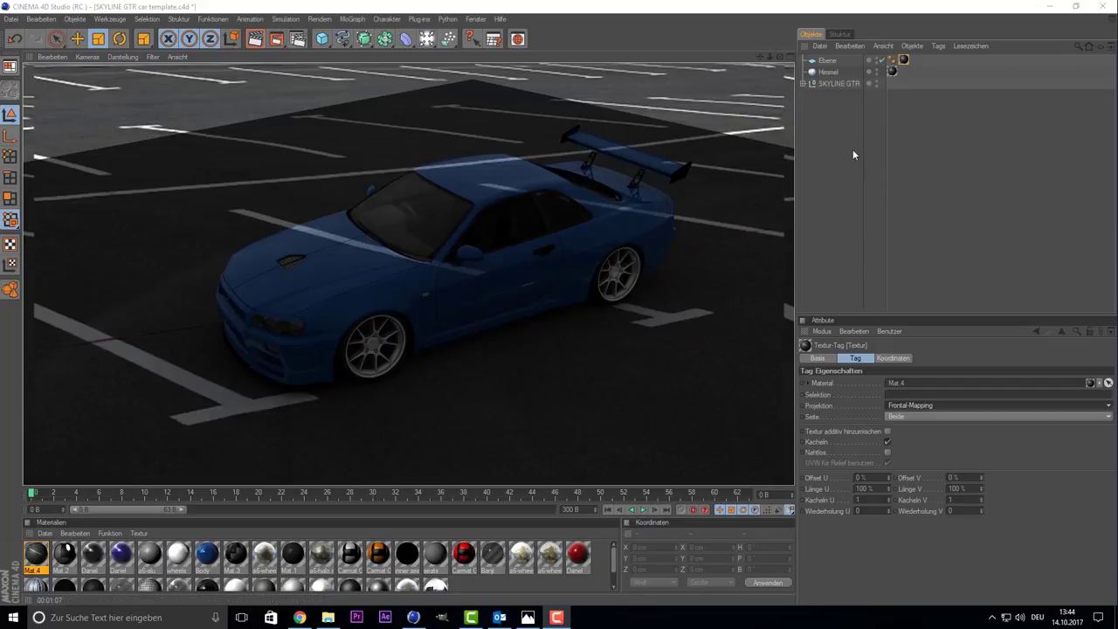
Add a Render tag to Himmel and uncheck Sichtbar für Strahlen.
left_click(714, 145)
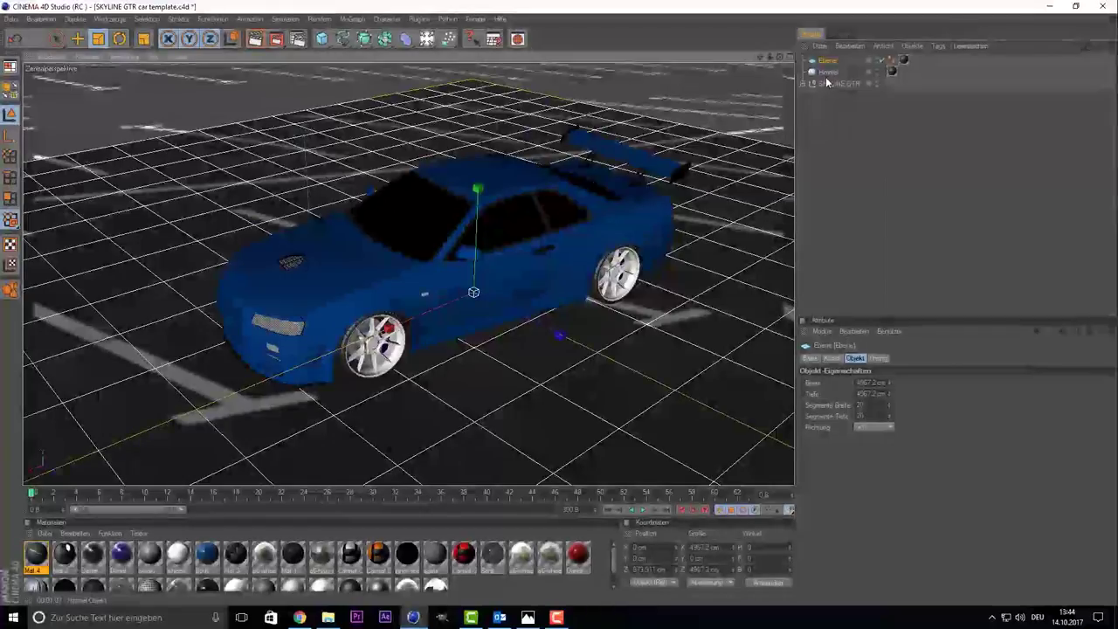
left_click(826, 74)
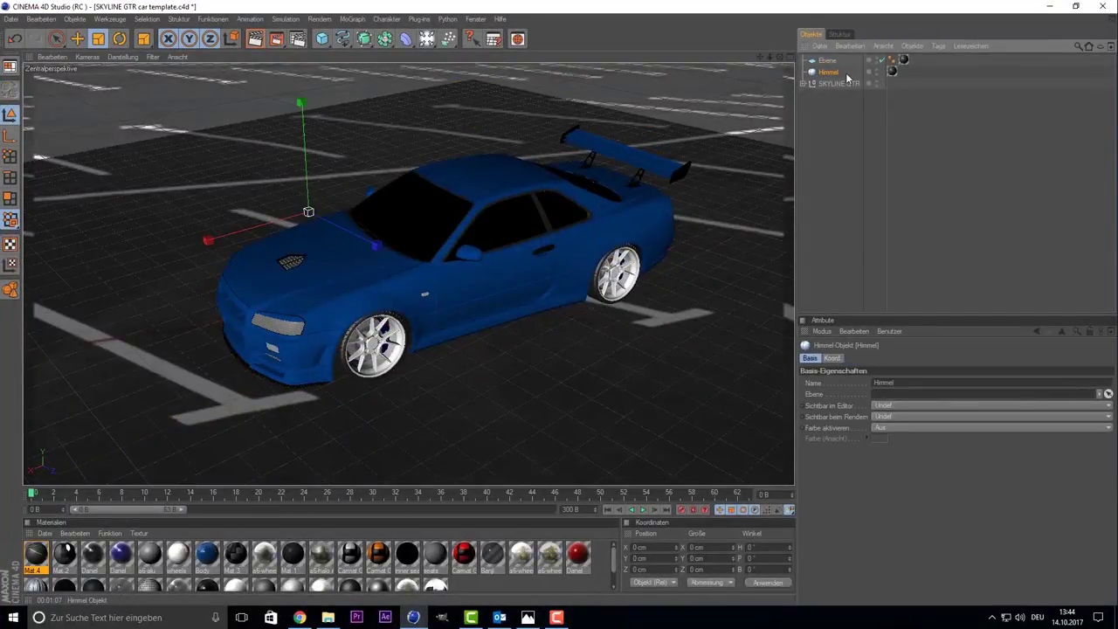
right_click(825, 75)
mouse_move(865, 80)
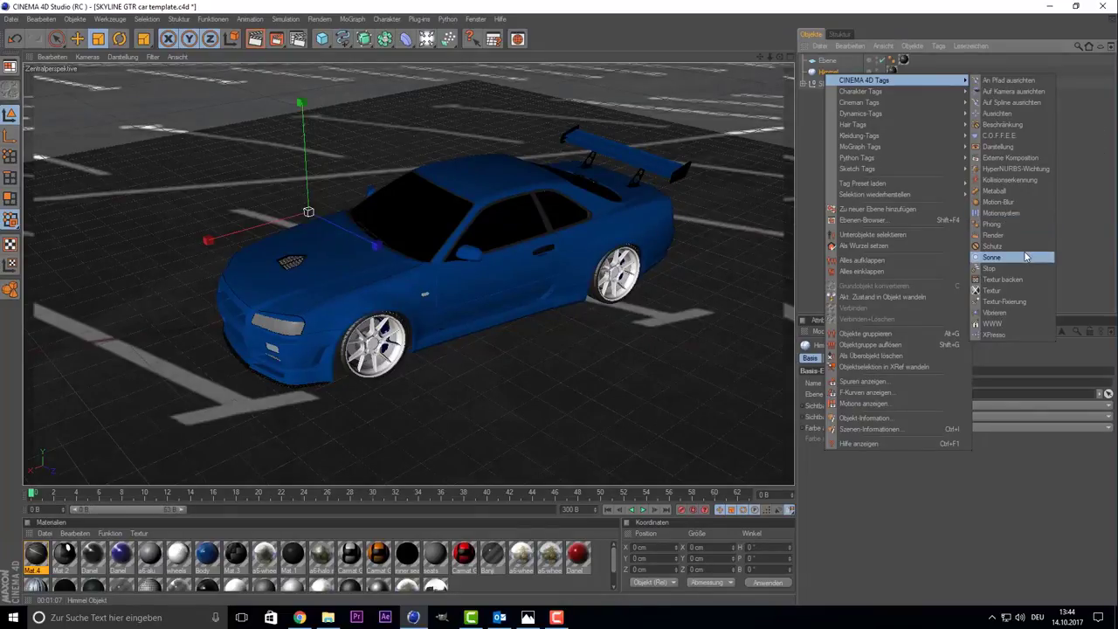
left_click(1022, 235)
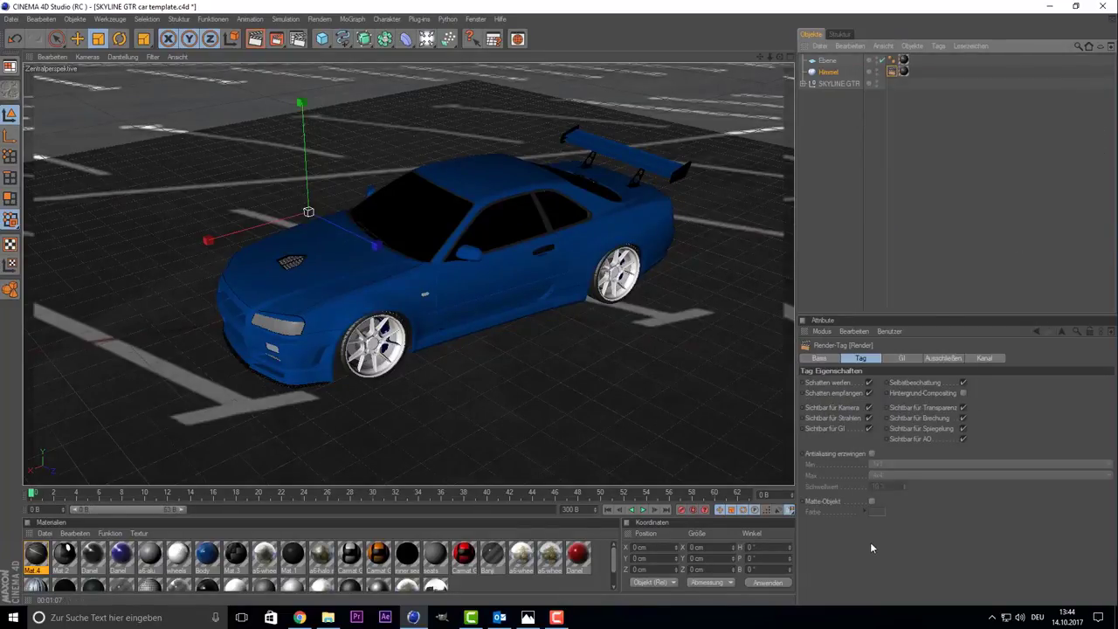
left_click(869, 419)
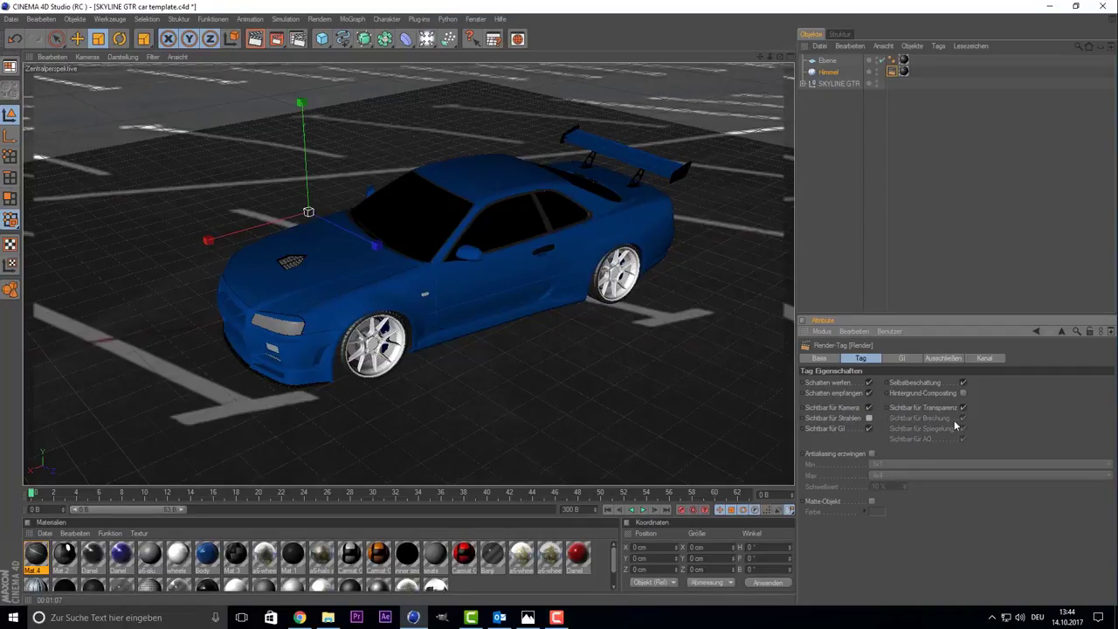
Switch off Global Illumination in the Render Settings.
left_click(891, 221)
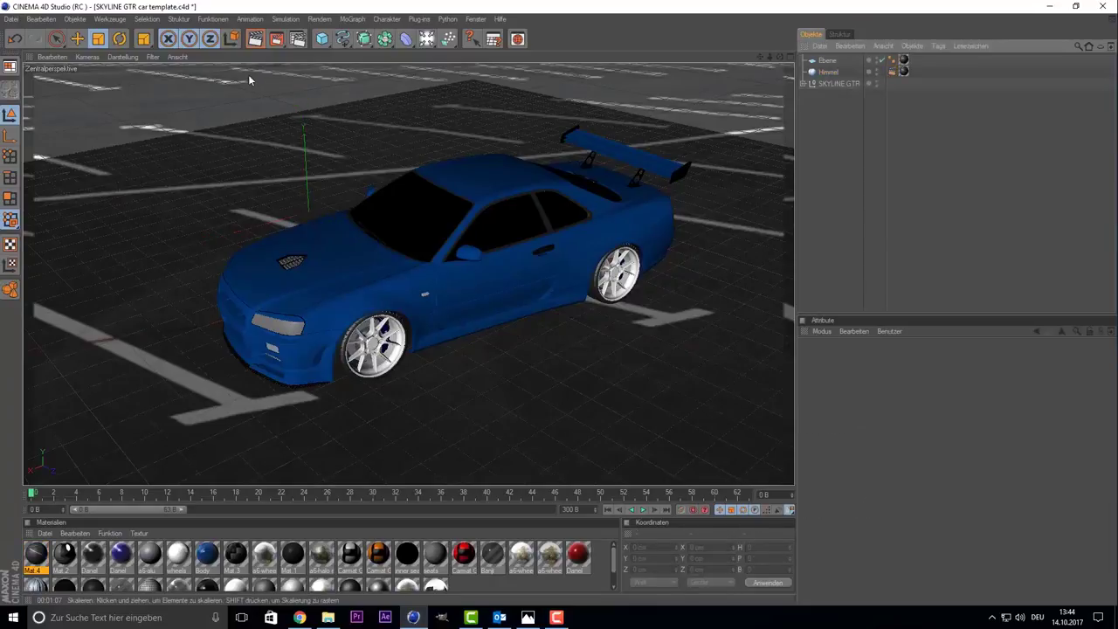
left_click(256, 38)
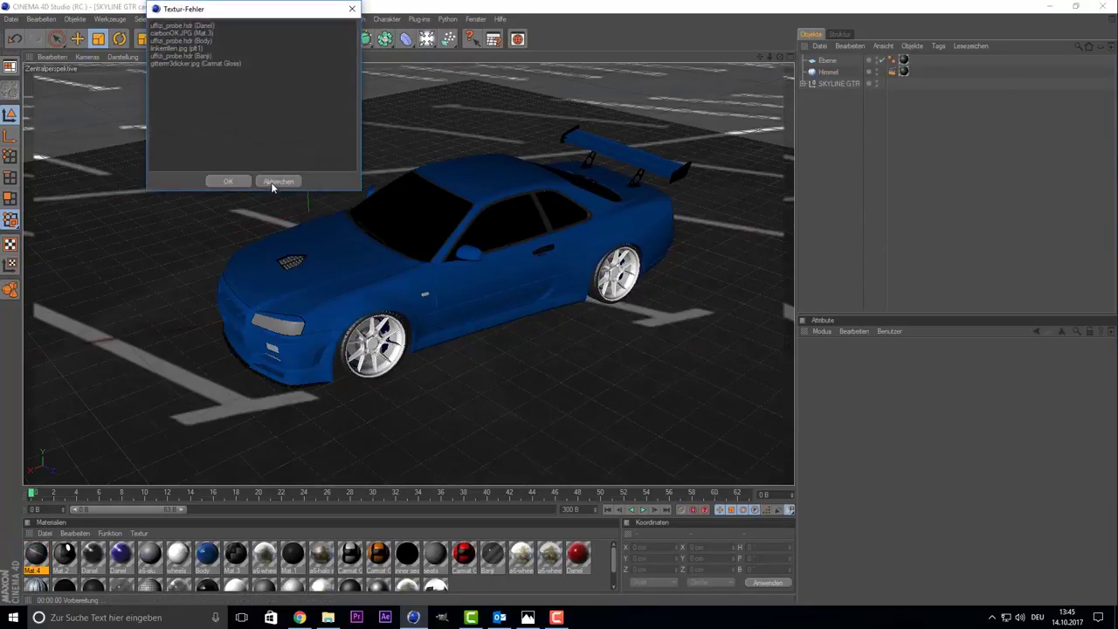
left_click(278, 182)
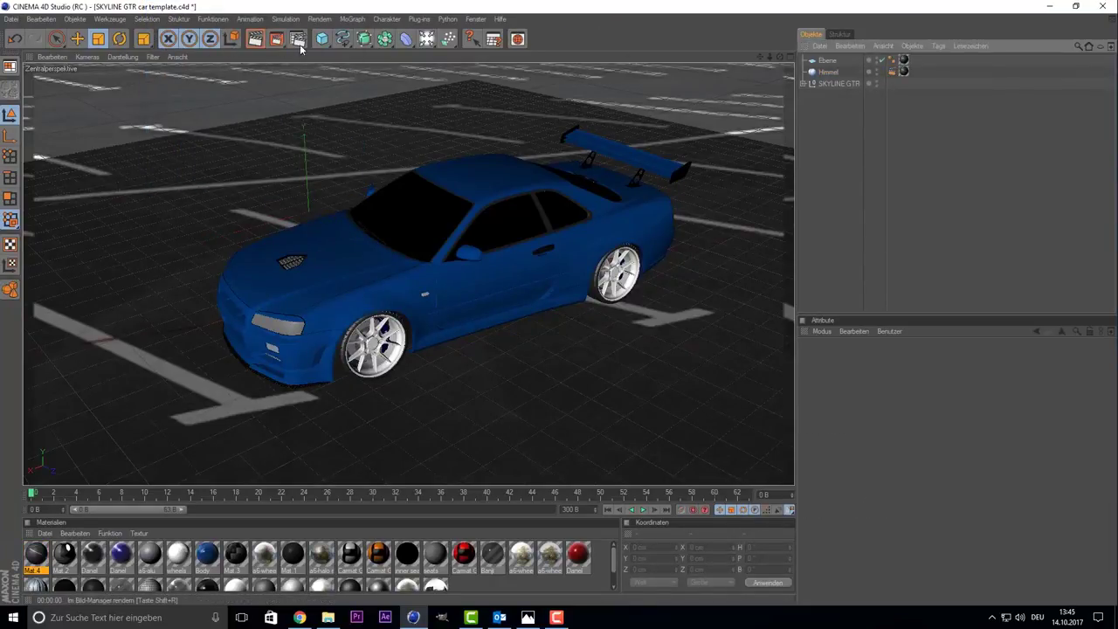
left_click(298, 41)
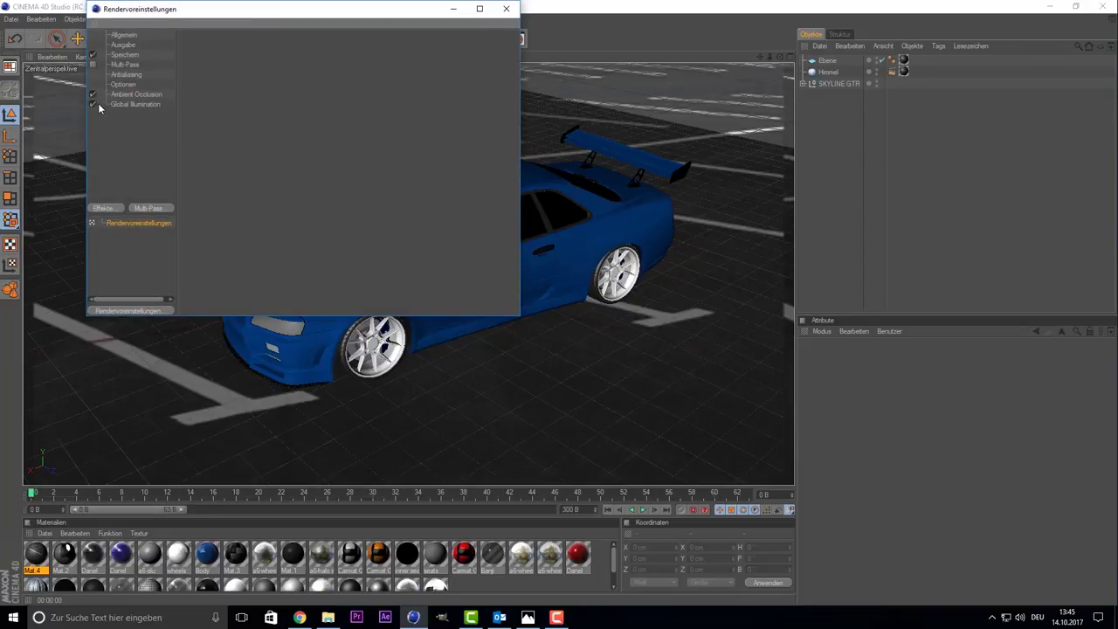
left_click(96, 103)
left_click(506, 8)
Re-render the car in the viewport past the texture warning, then return to the editor.
left_click(259, 40)
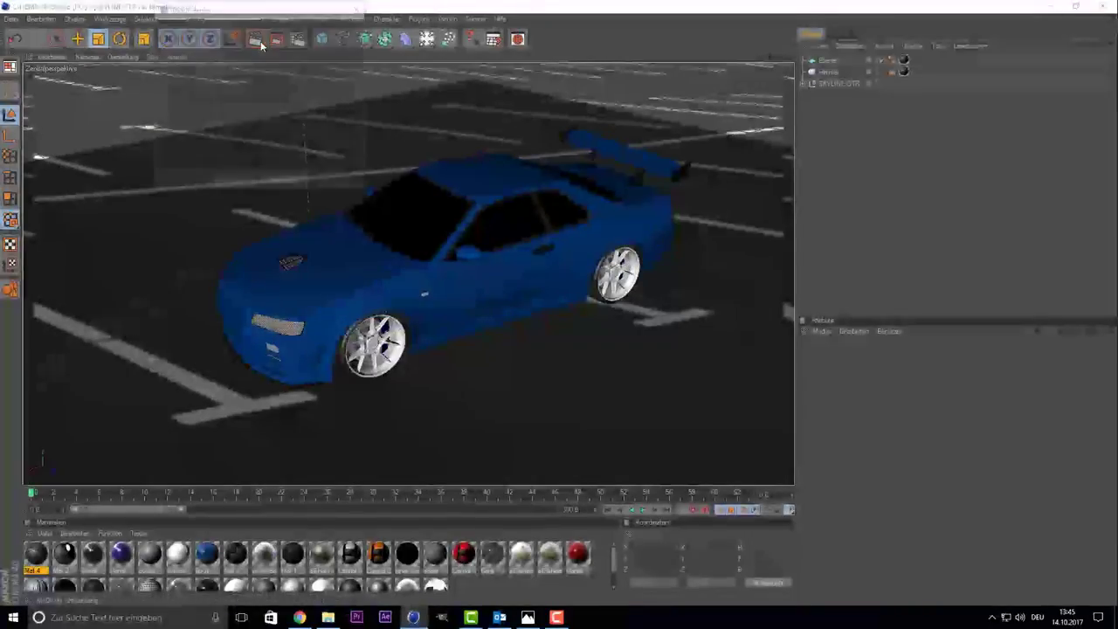
left_click(225, 181)
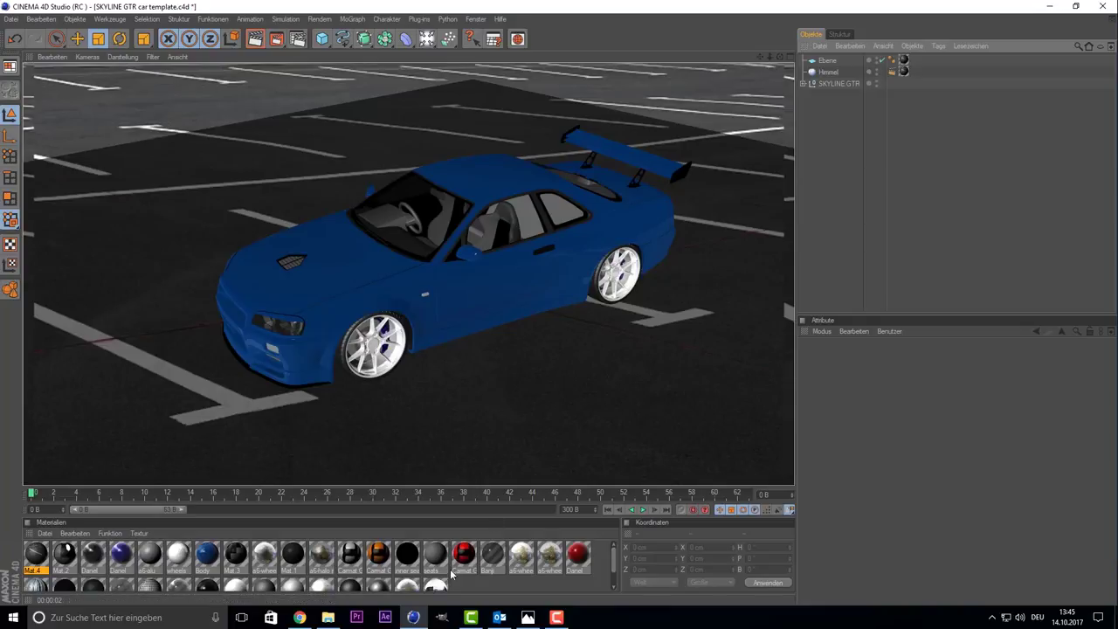
left_click(479, 400)
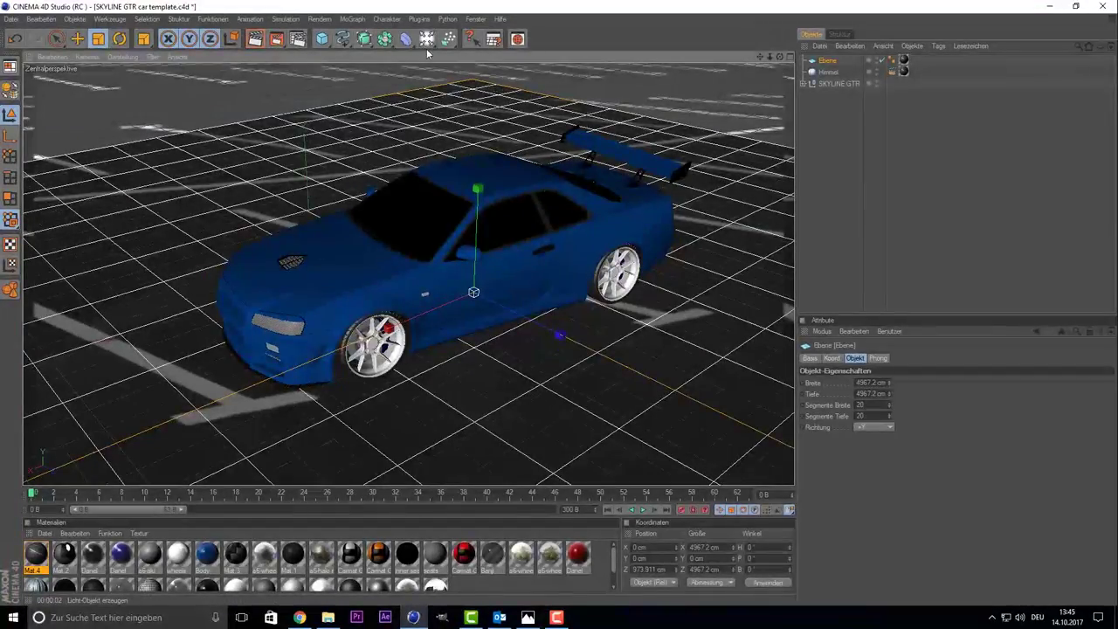
Add a second sky object and browse the Content Browser to Prime > Materials > HDRI.
left_click(426, 39)
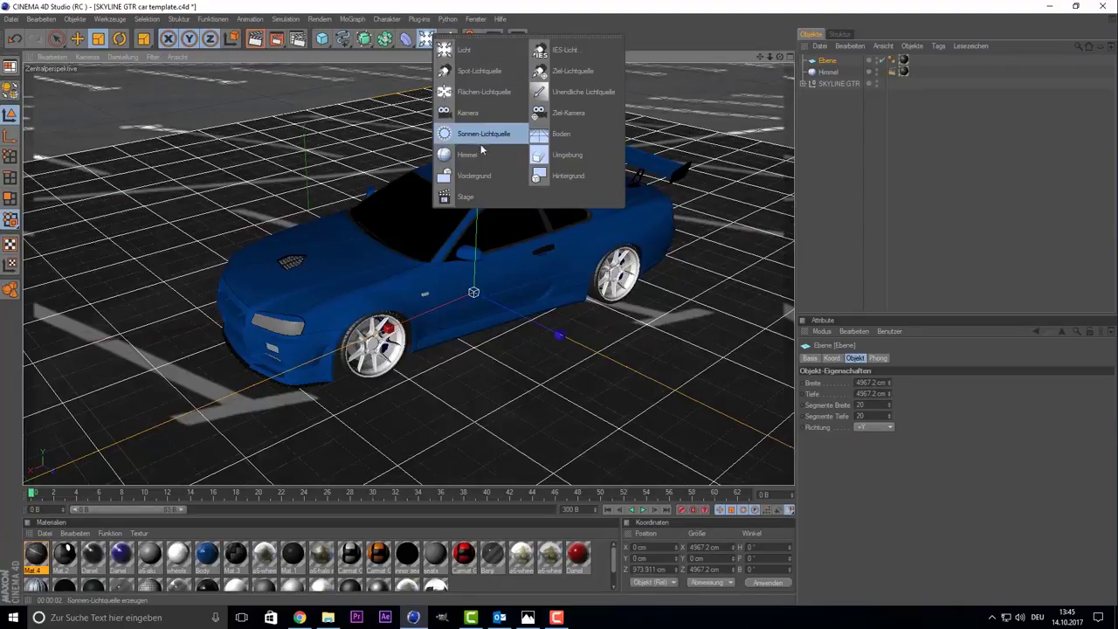
left_click(481, 153)
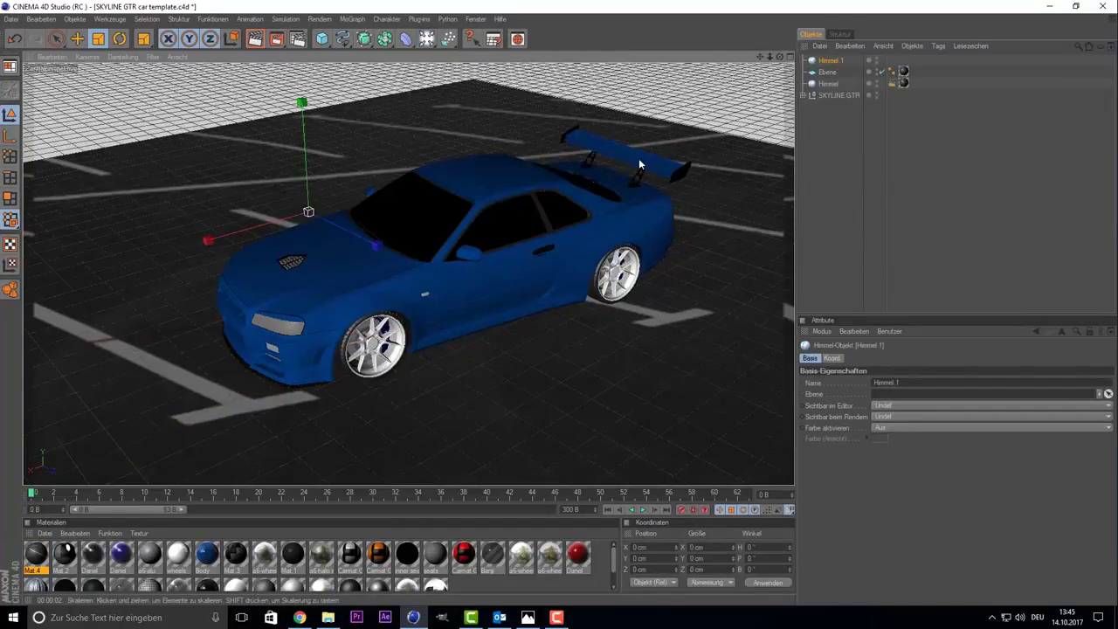
left_click(518, 39)
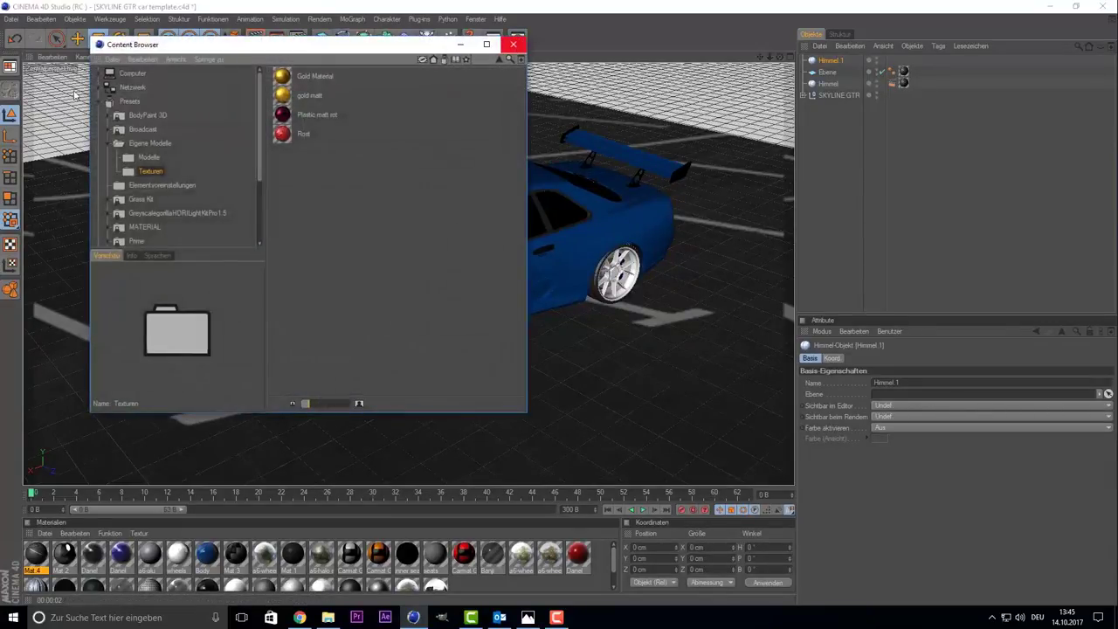
scroll(137, 179, "down", 2)
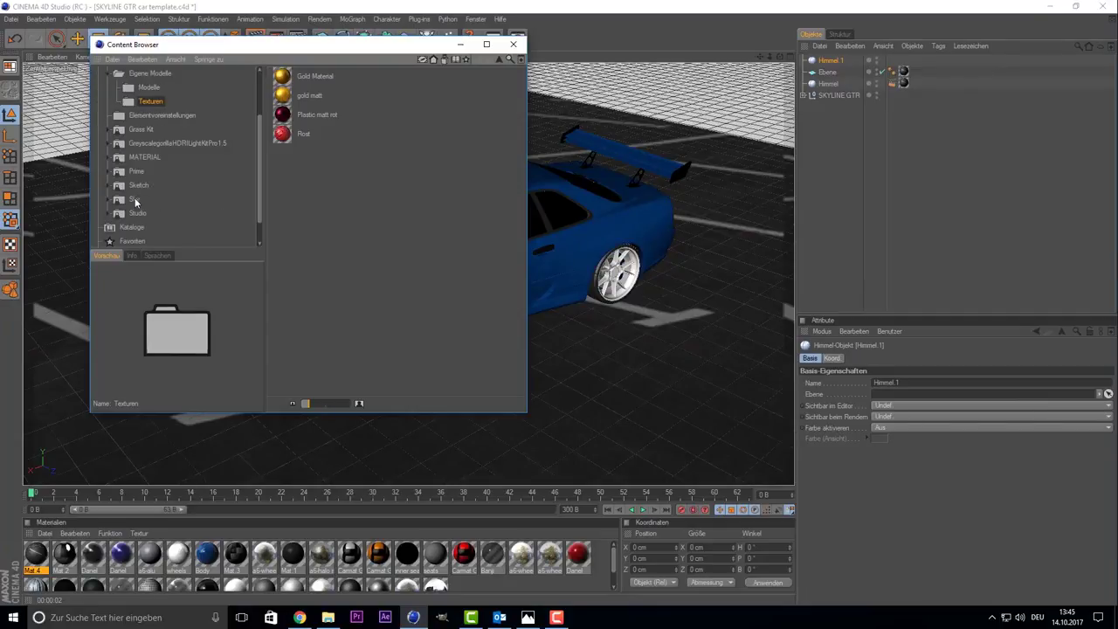
left_click(120, 174)
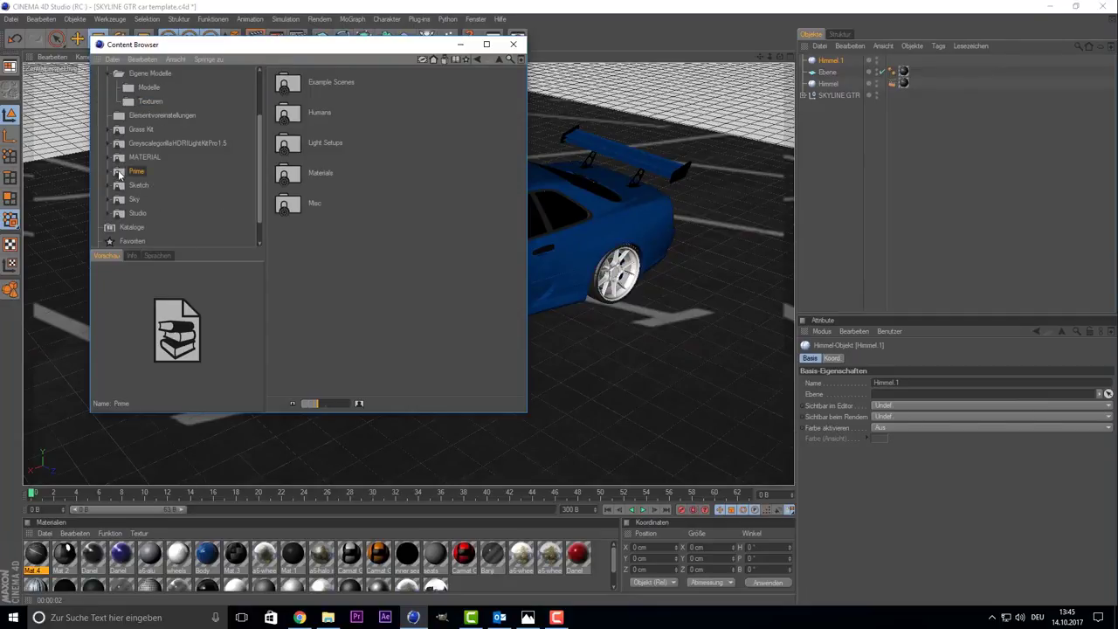
double_click(287, 173)
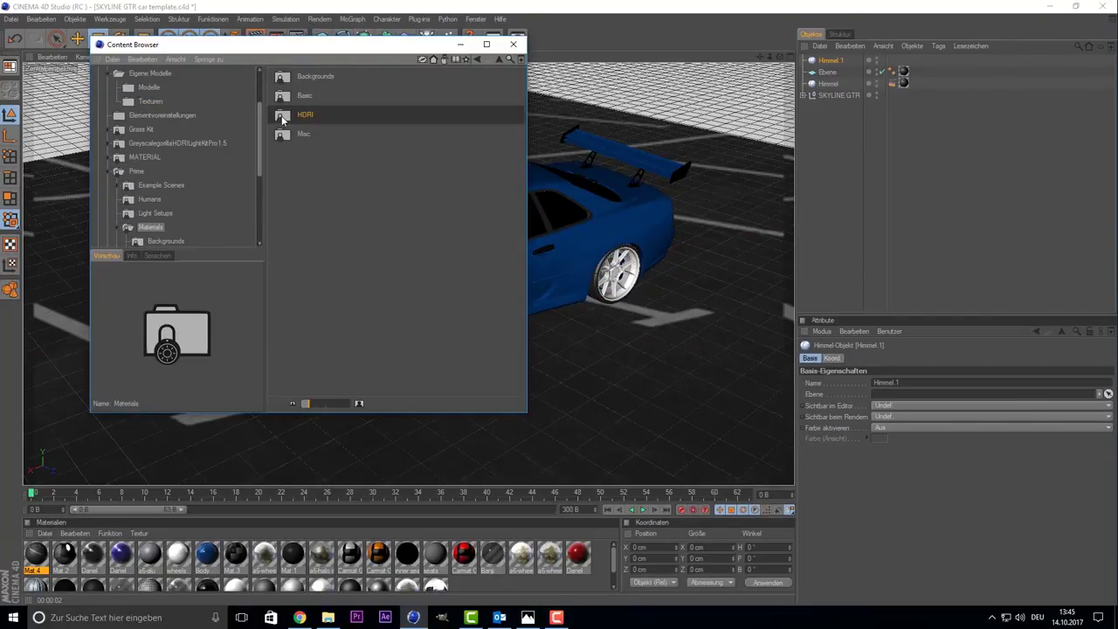
double_click(282, 118)
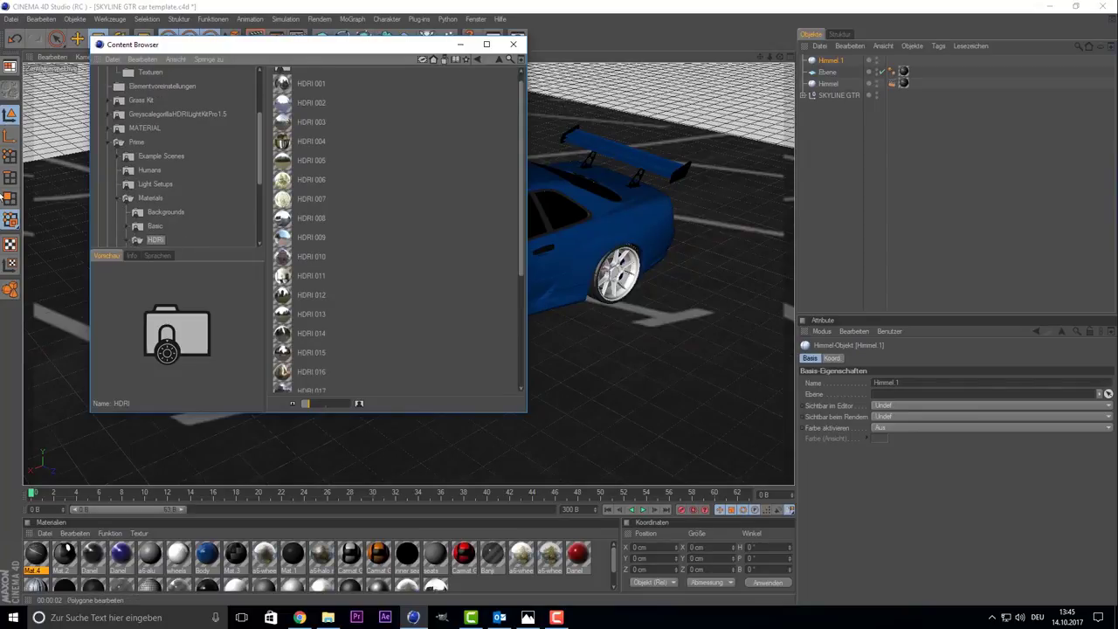
Compare HDRI presets 001–009 and load HDRI 001 into the Material Manager.
left_click(306, 161)
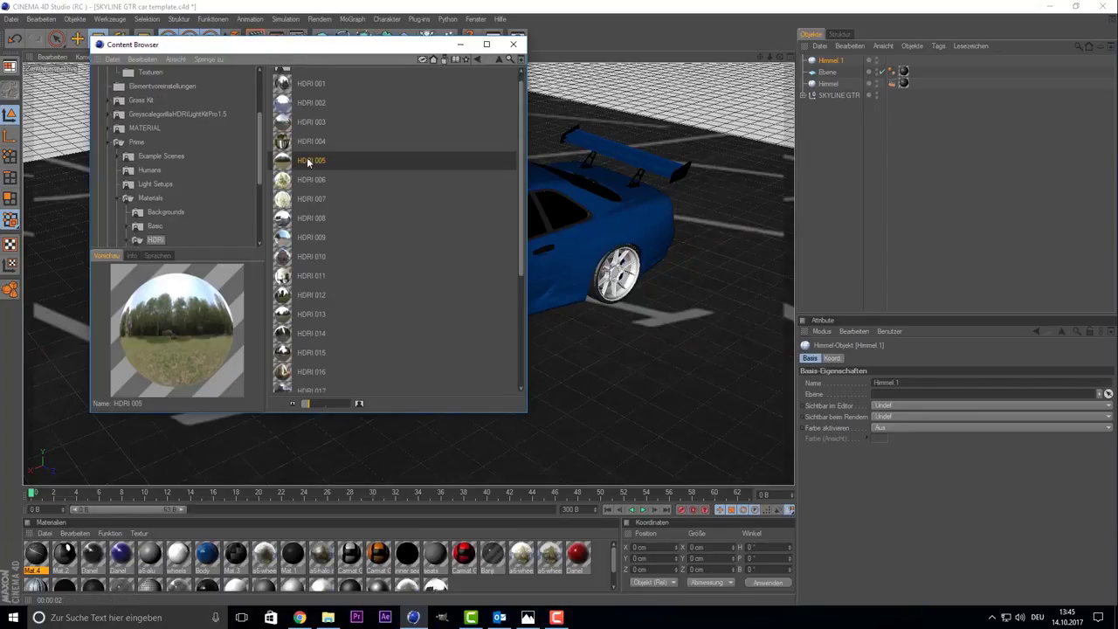
scroll(326, 187, "up", 1)
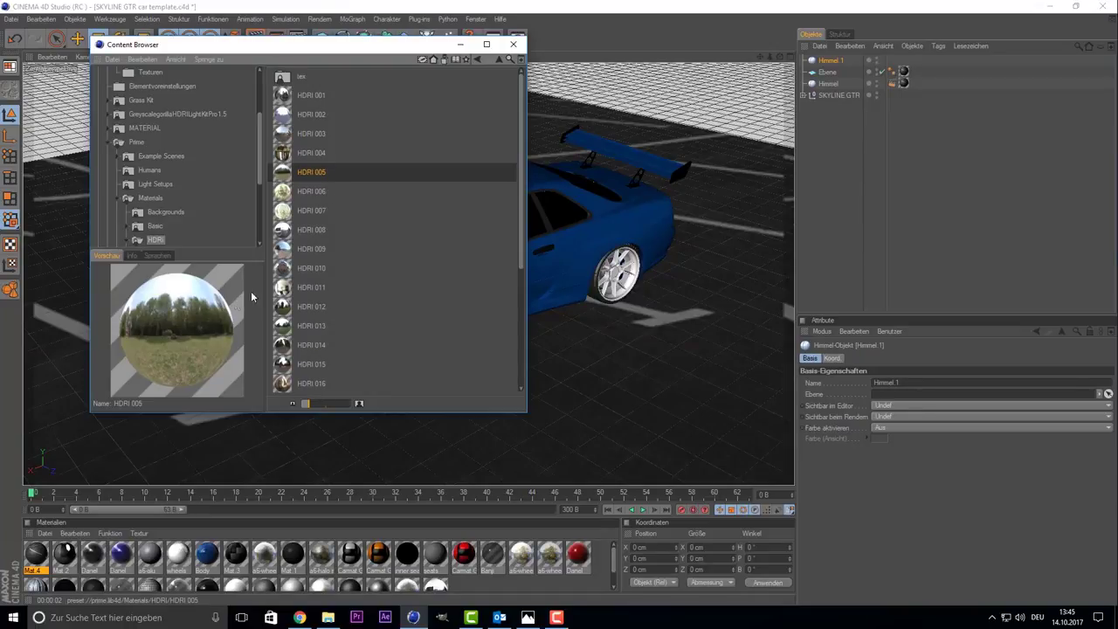
left_click(315, 133)
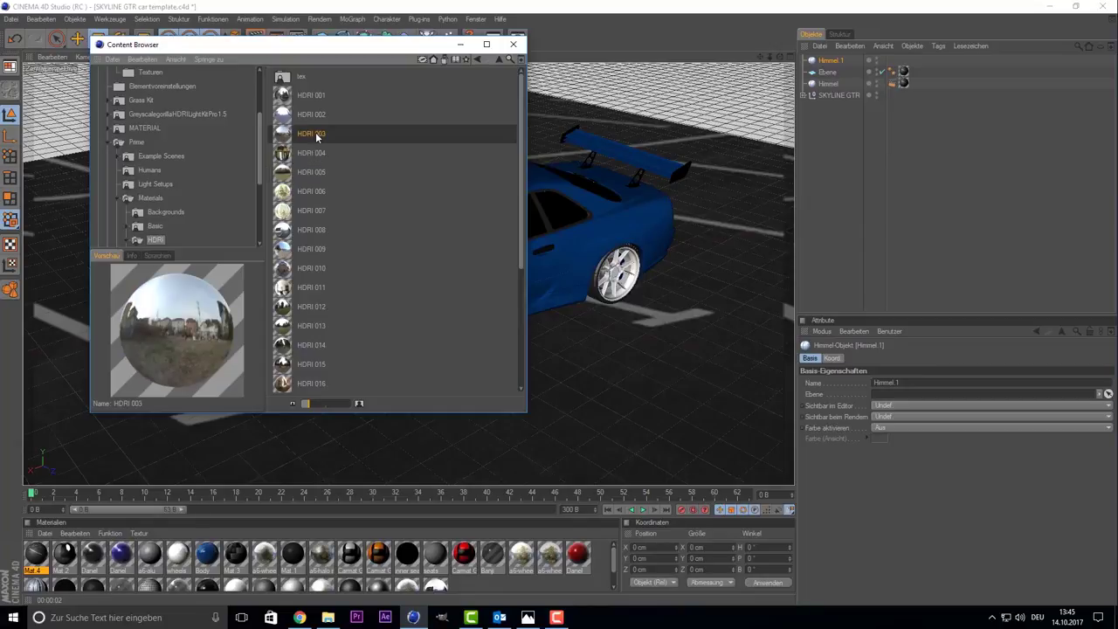
left_click(319, 156)
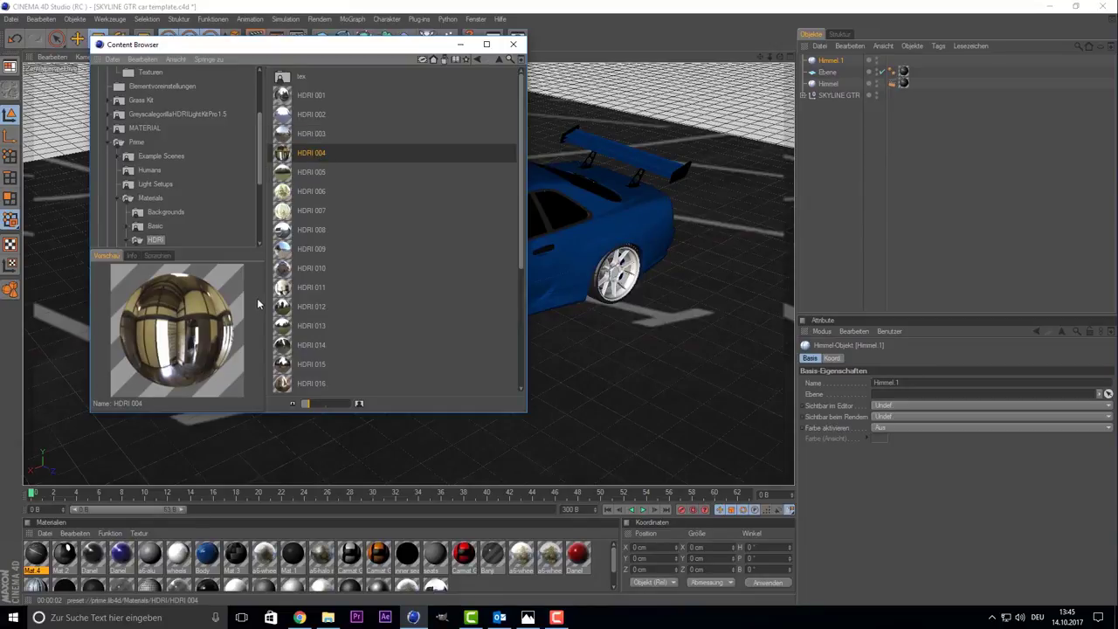
left_click(296, 250)
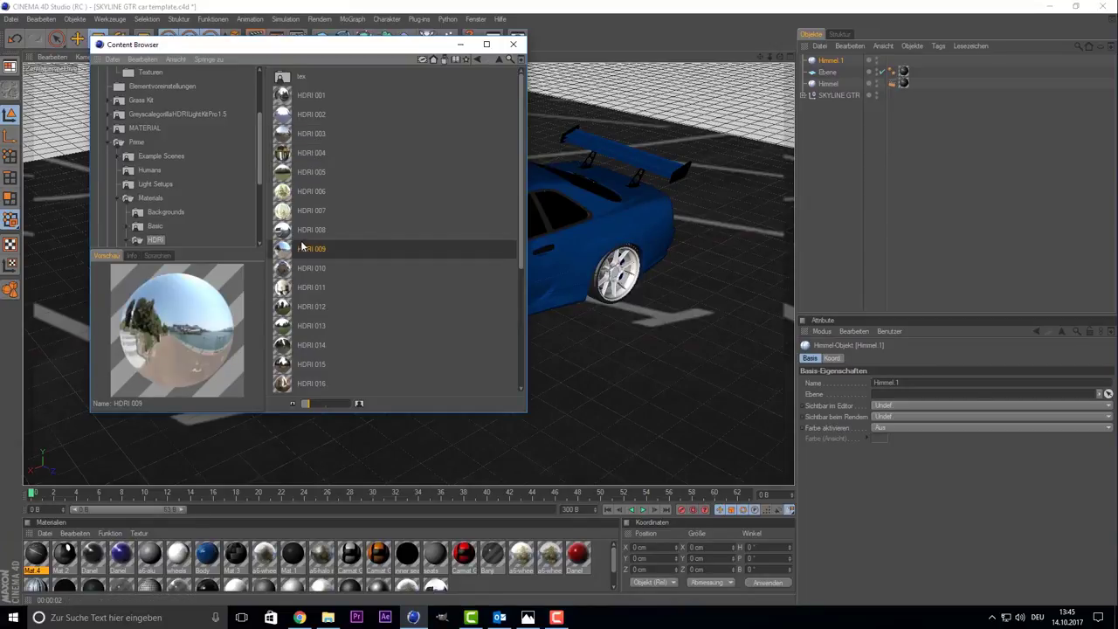
left_click(311, 173)
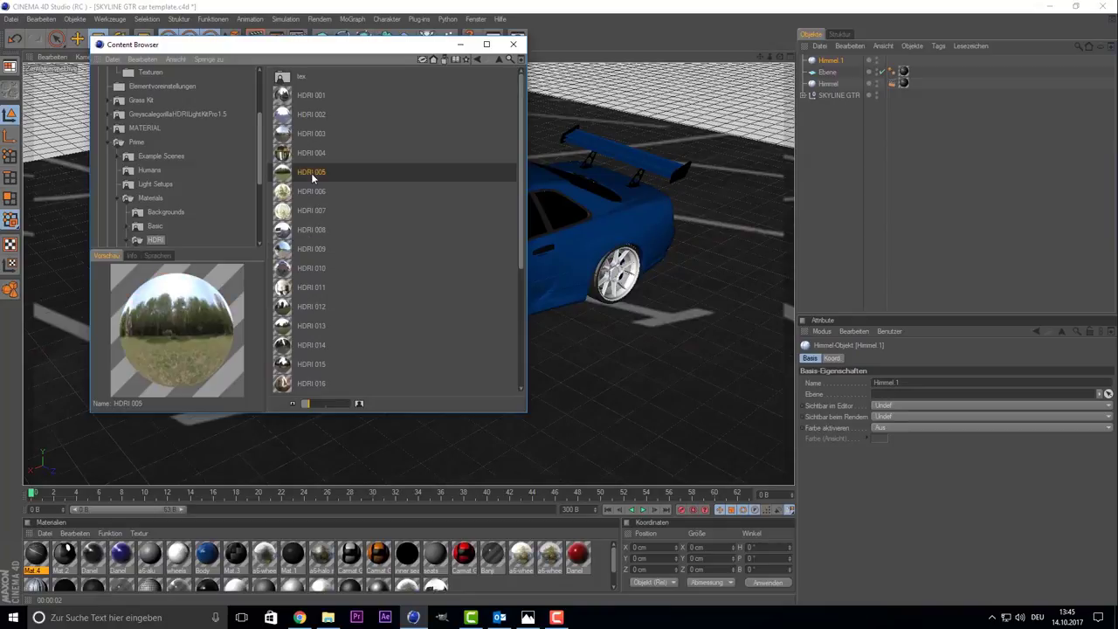
left_click(337, 97)
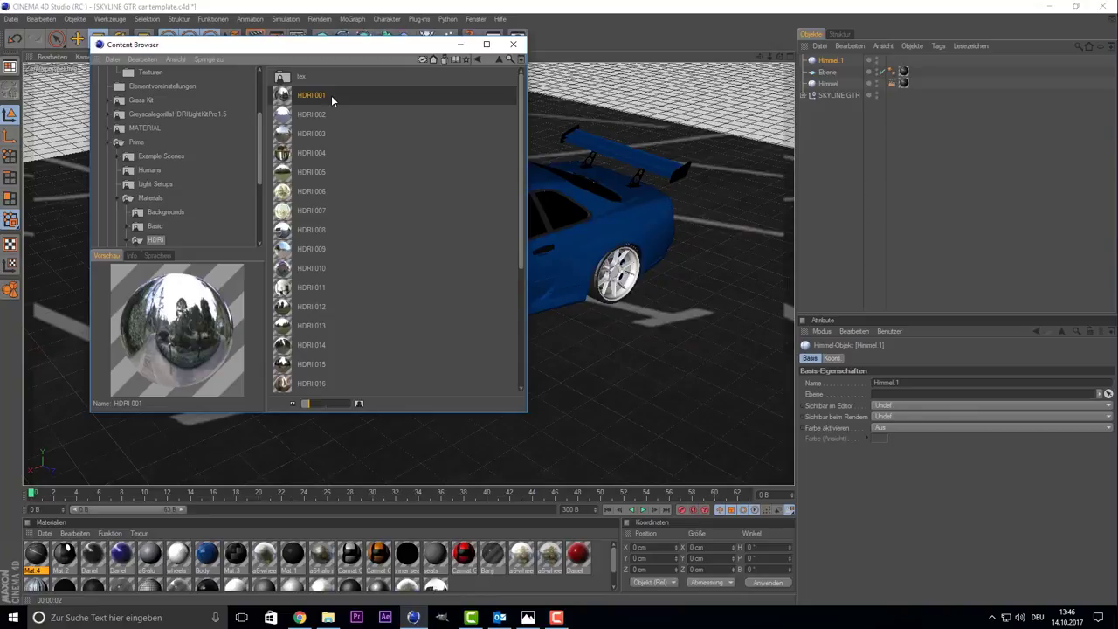
left_click_drag(327, 97, 331, 101)
scroll(316, 92, "down", 1)
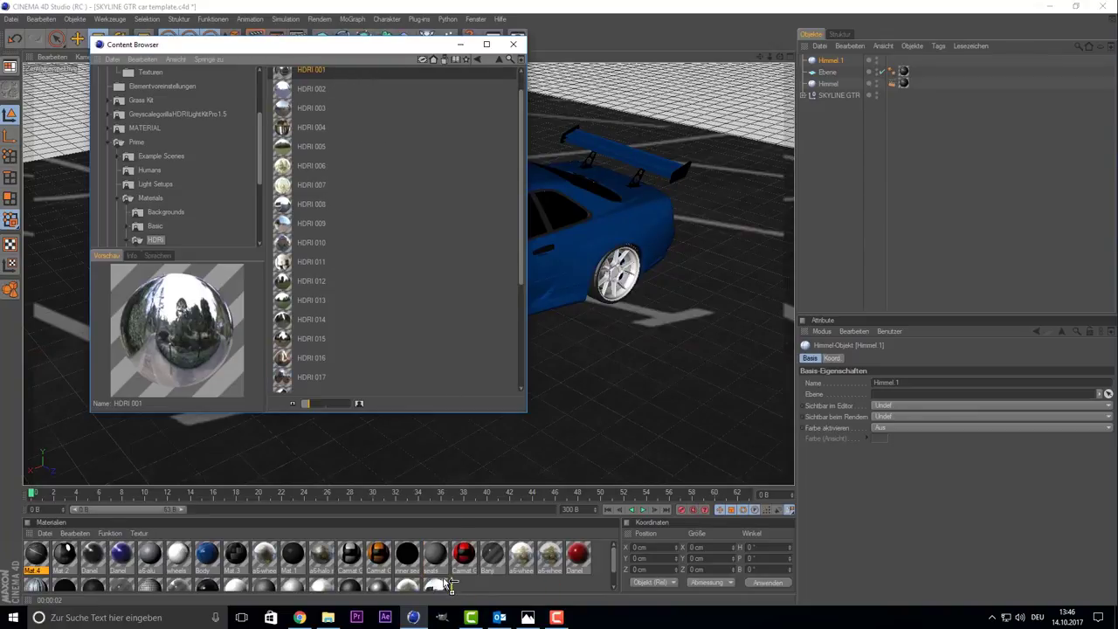
left_click_drag(466, 590, 466, 589)
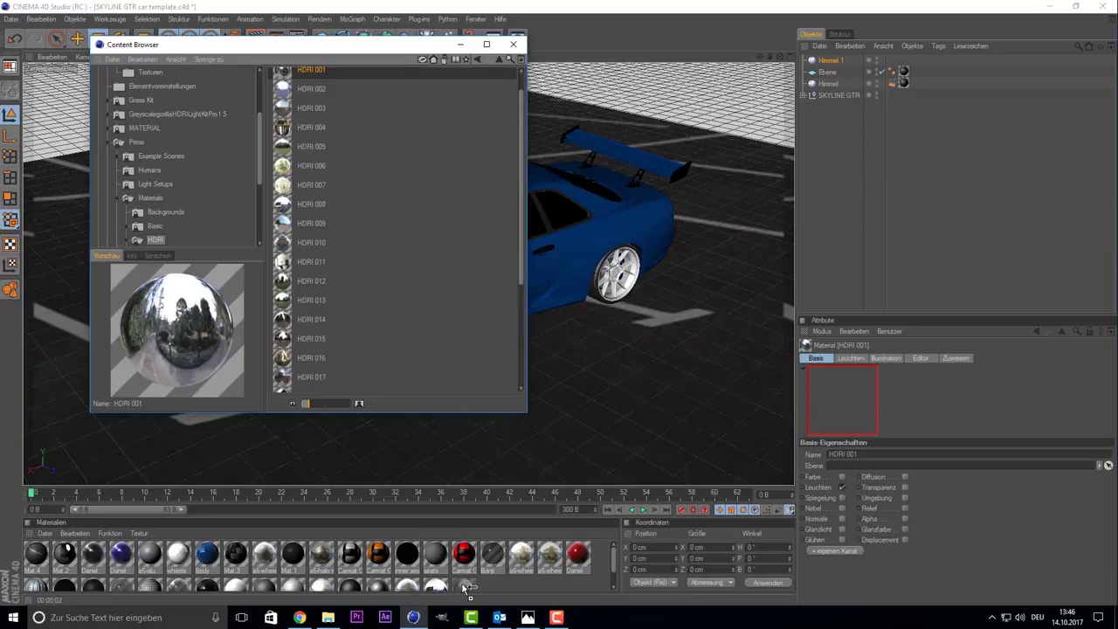
left_click(516, 45)
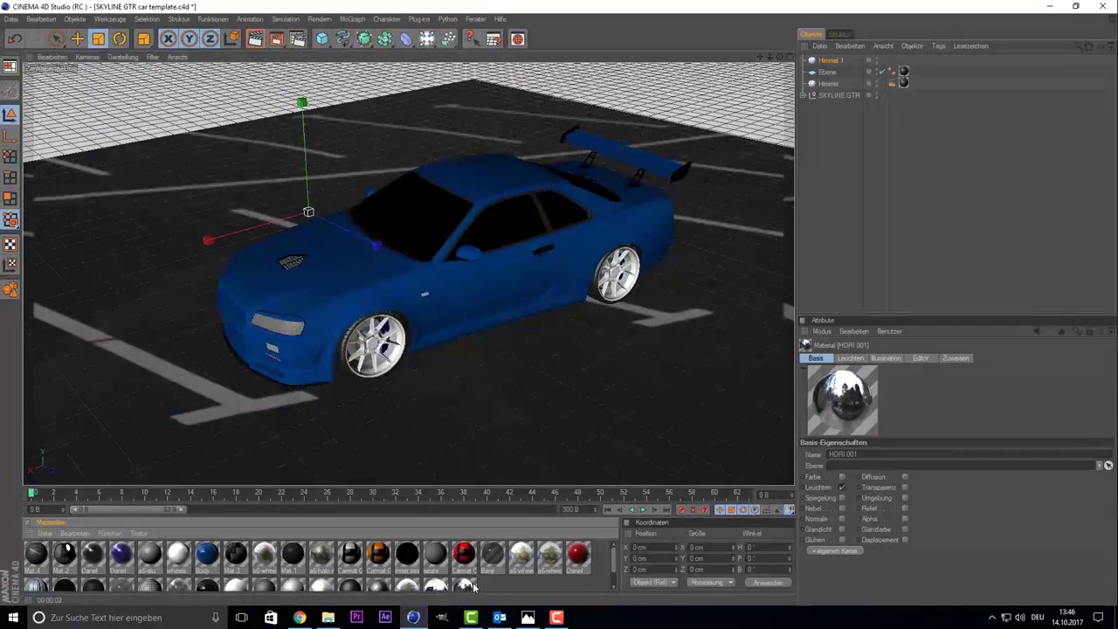
Apply HDRI 001 to Himmel 1 and render a lighting preview past the Textur-Fehler warning.
left_click_drag(878, 31, 834, 60)
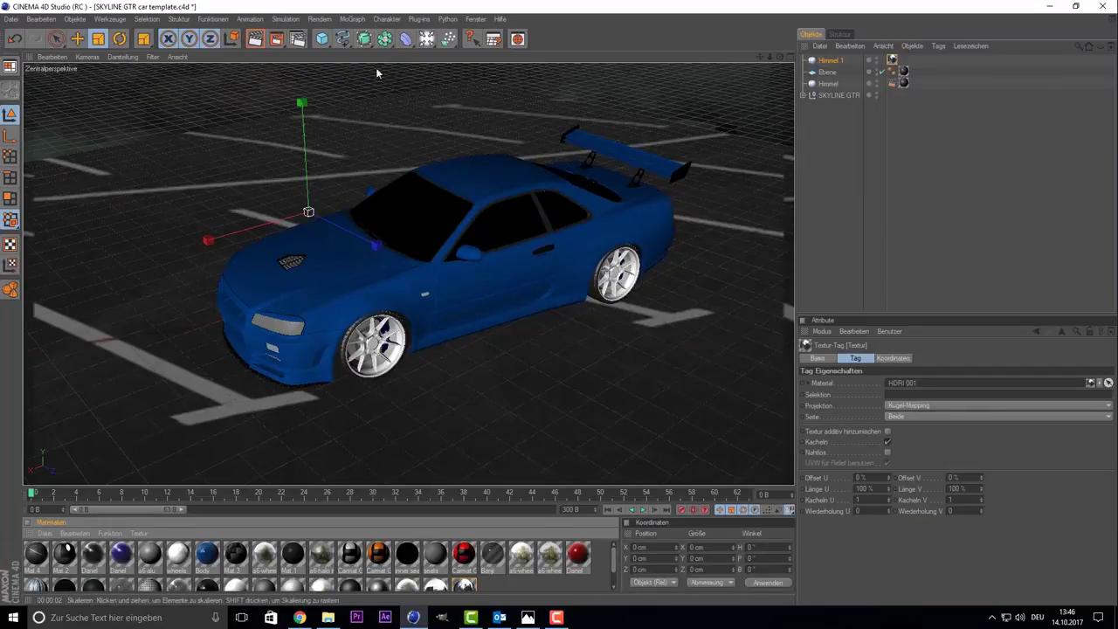
left_click(254, 39)
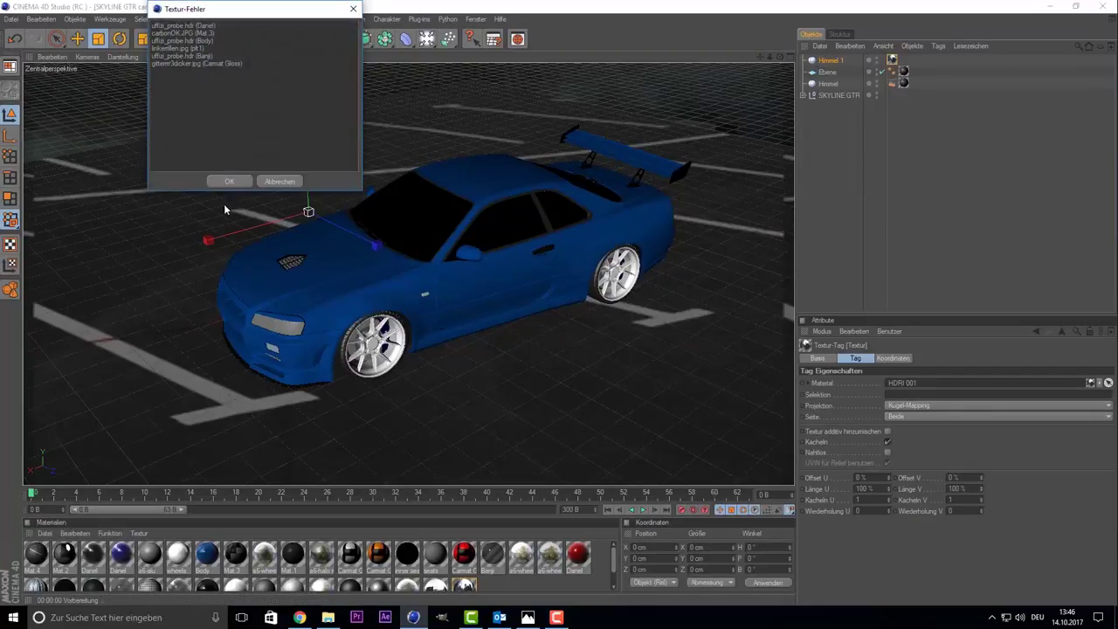
left_click(228, 181)
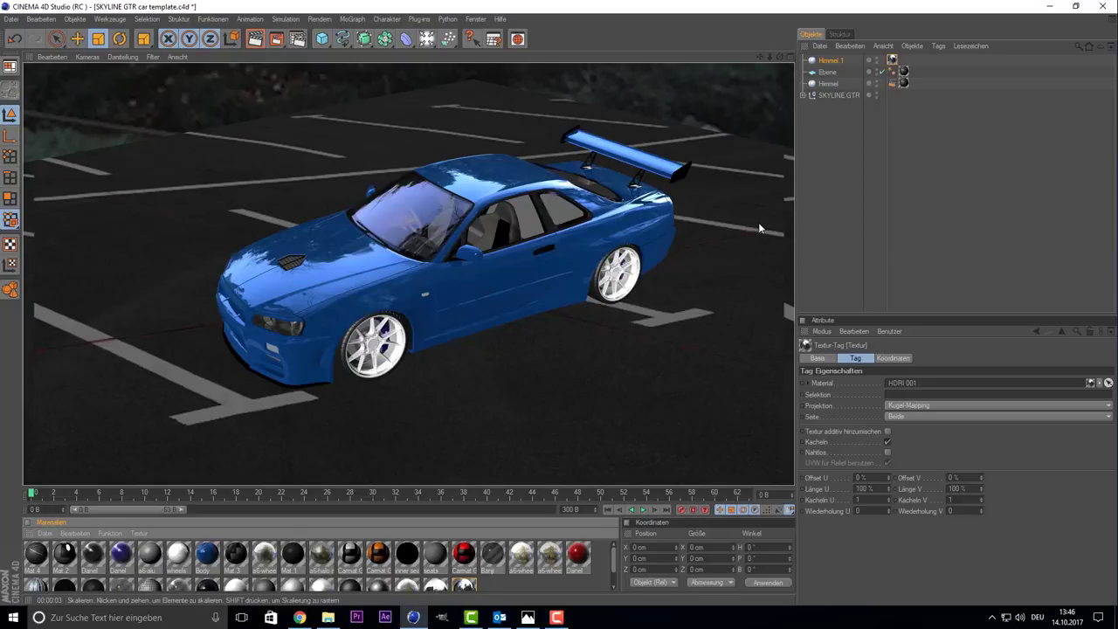
left_click(735, 224)
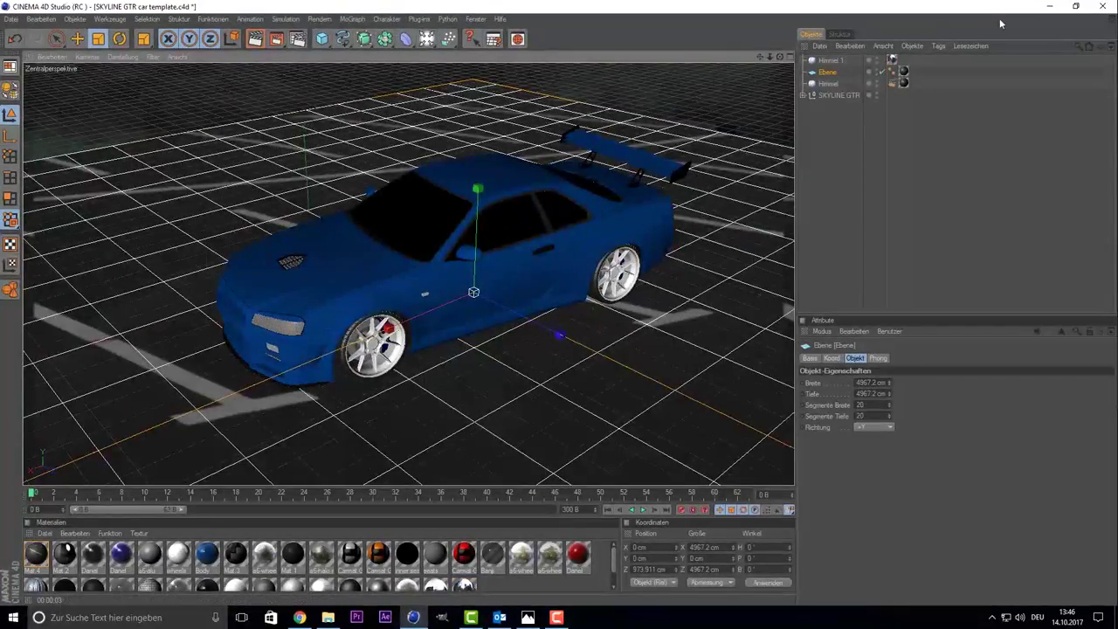
Add a Render tag to Himmel 1 and uncheck 'Sichtbar für Kamera'.
left_click(819, 61)
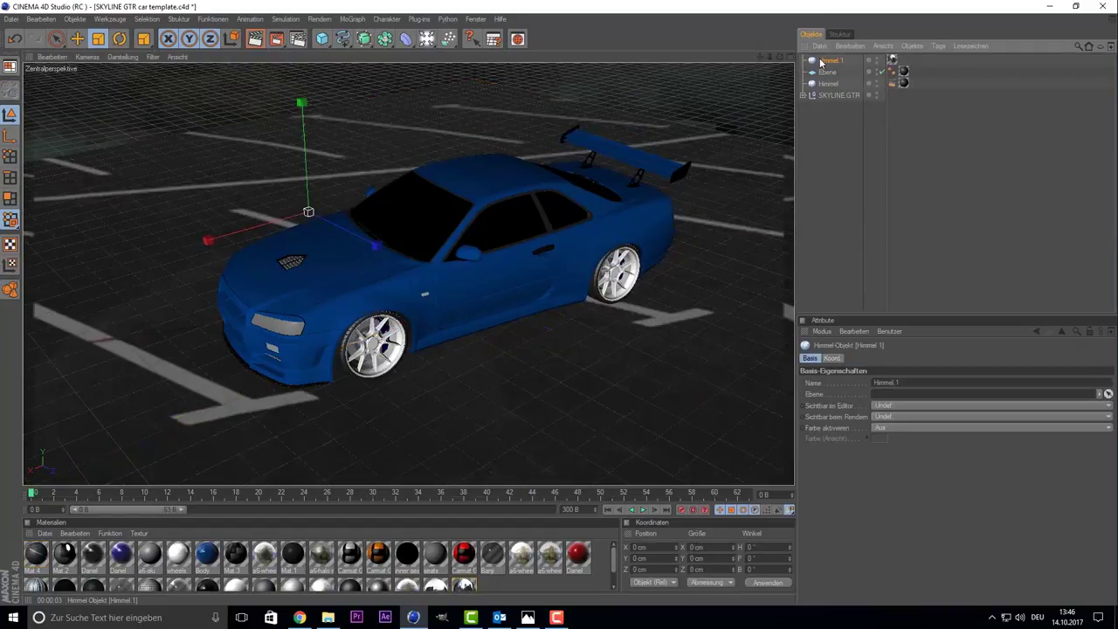
right_click(830, 61)
mouse_move(873, 67)
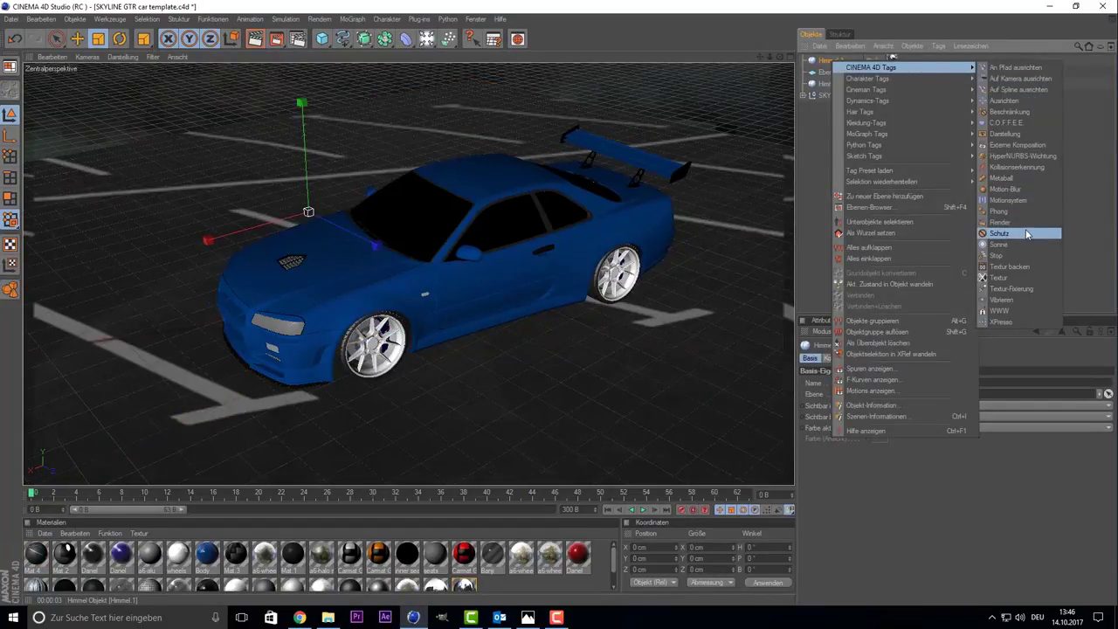
left_click(1022, 224)
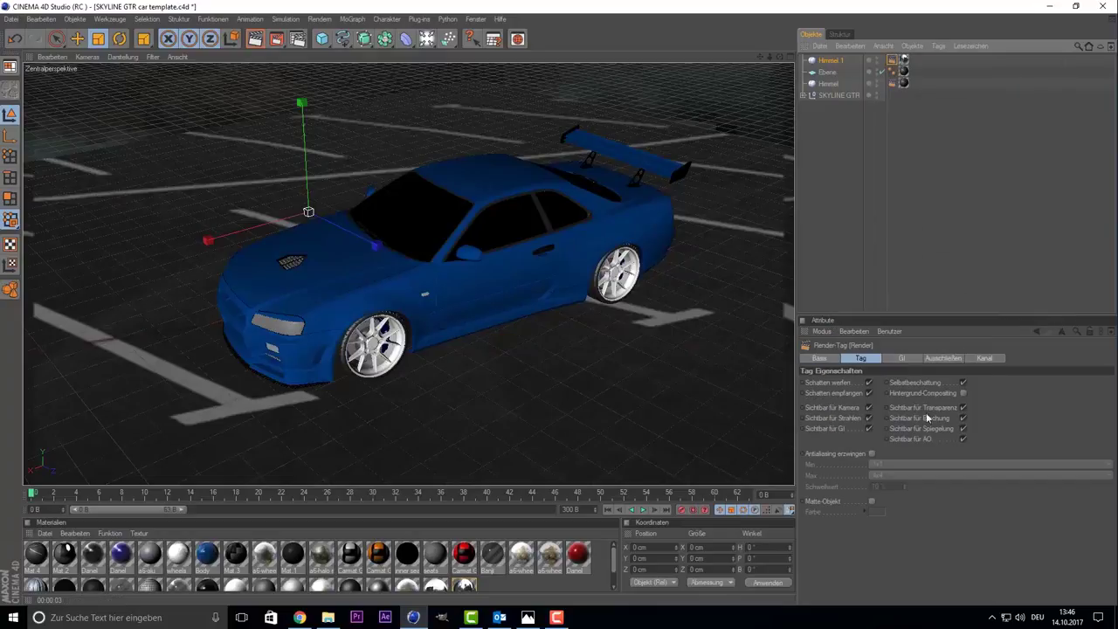
left_click(870, 408)
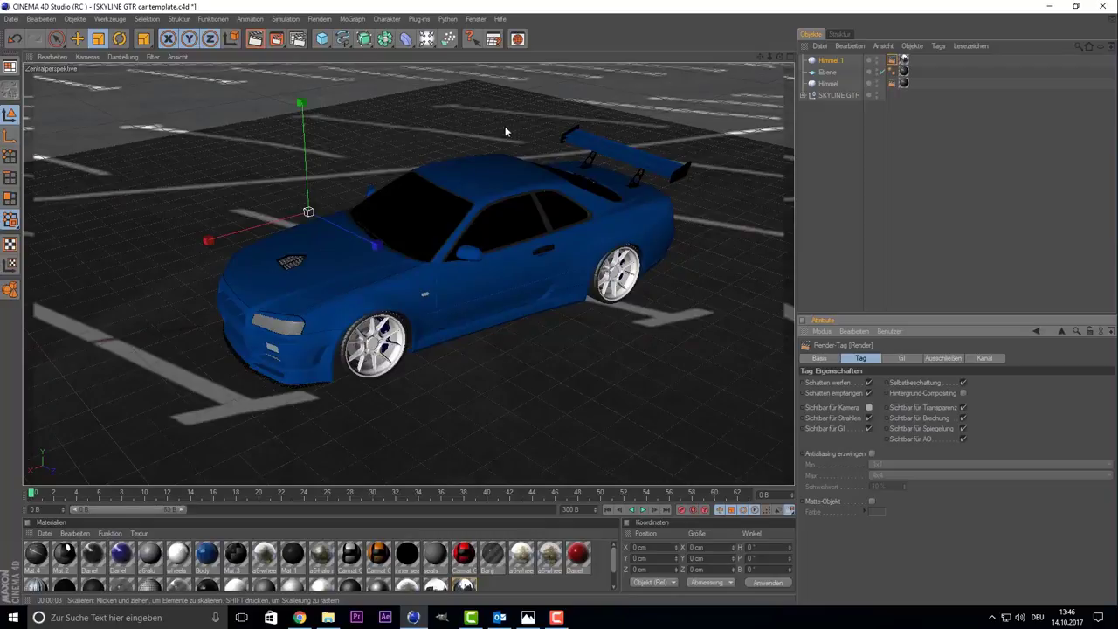
Check the Ebene floor plane, Himmel 1 and the Mat 4 floor material's texture.
left_click(448, 109)
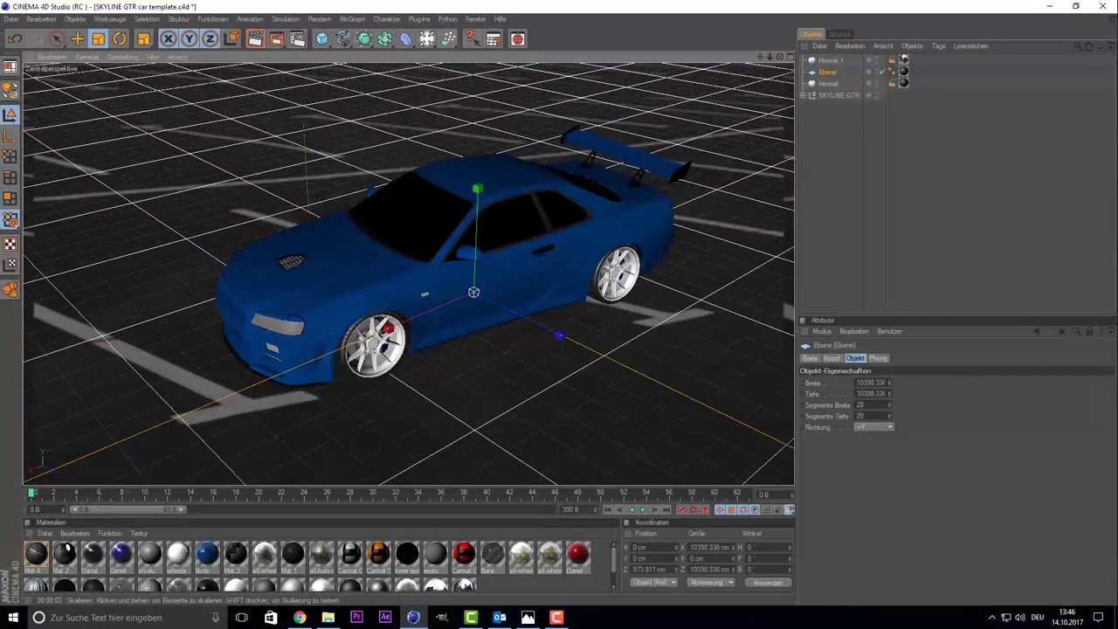
left_click(851, 208)
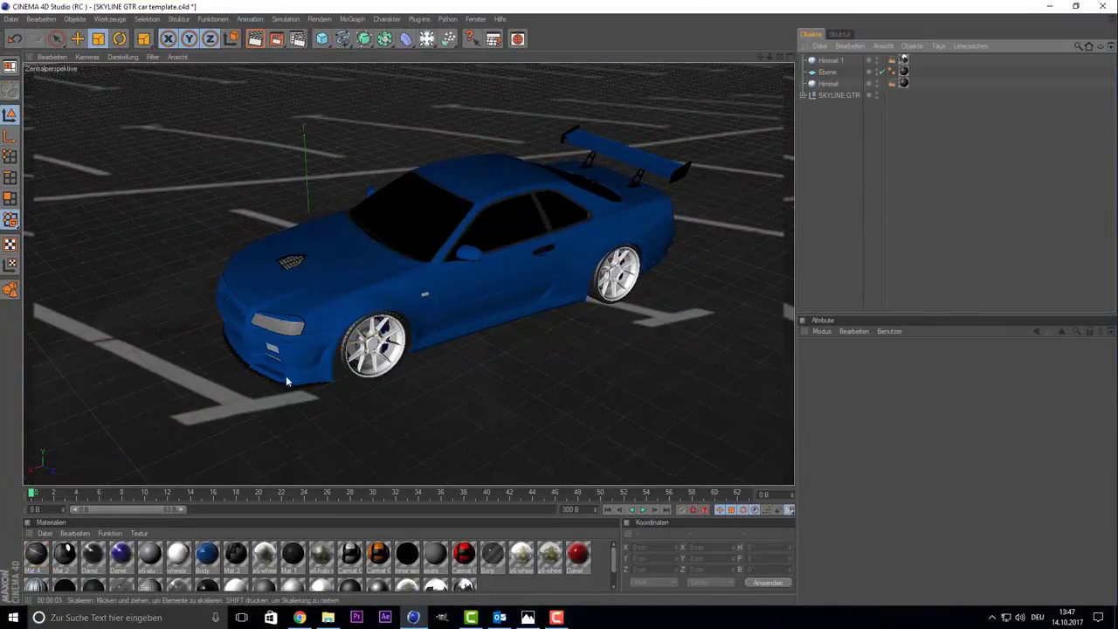
left_click(830, 61)
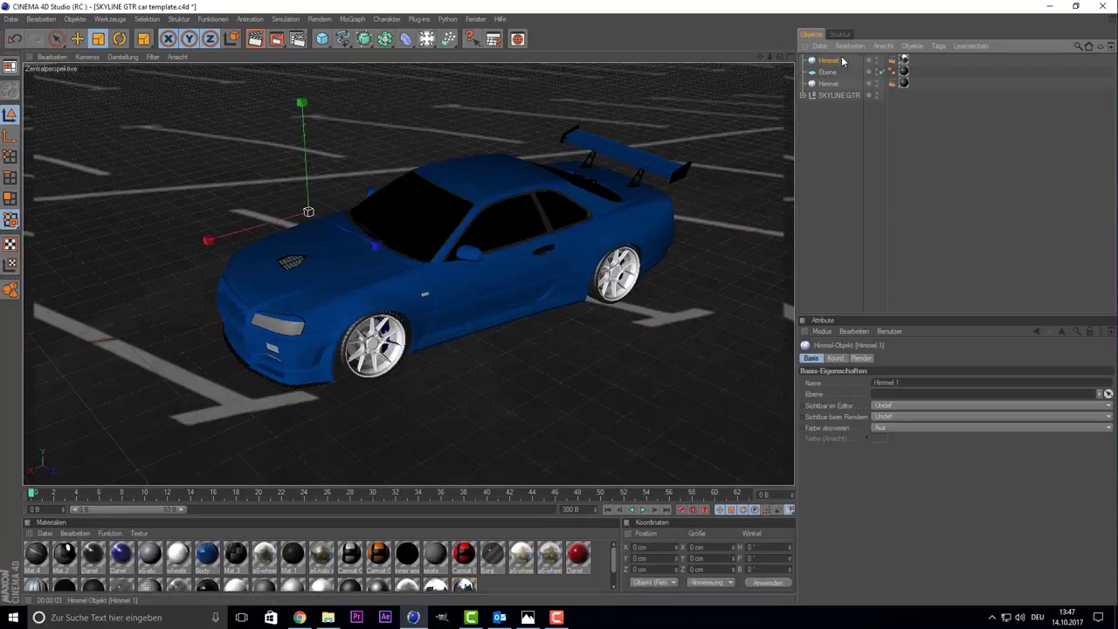
left_click(39, 558)
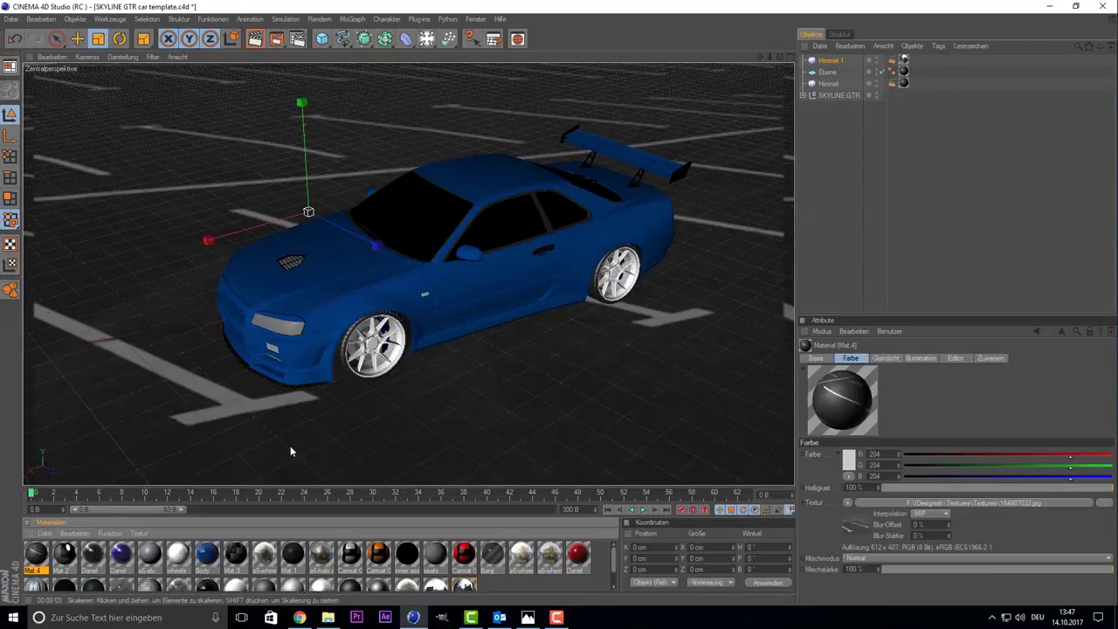
left_click(305, 413)
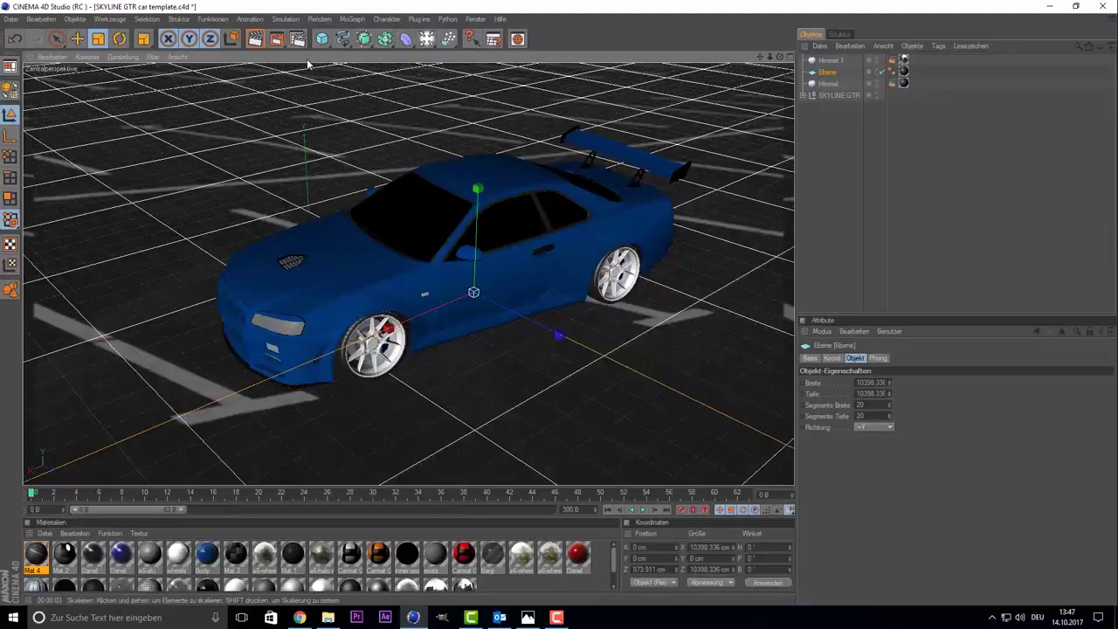
left_click(808, 231)
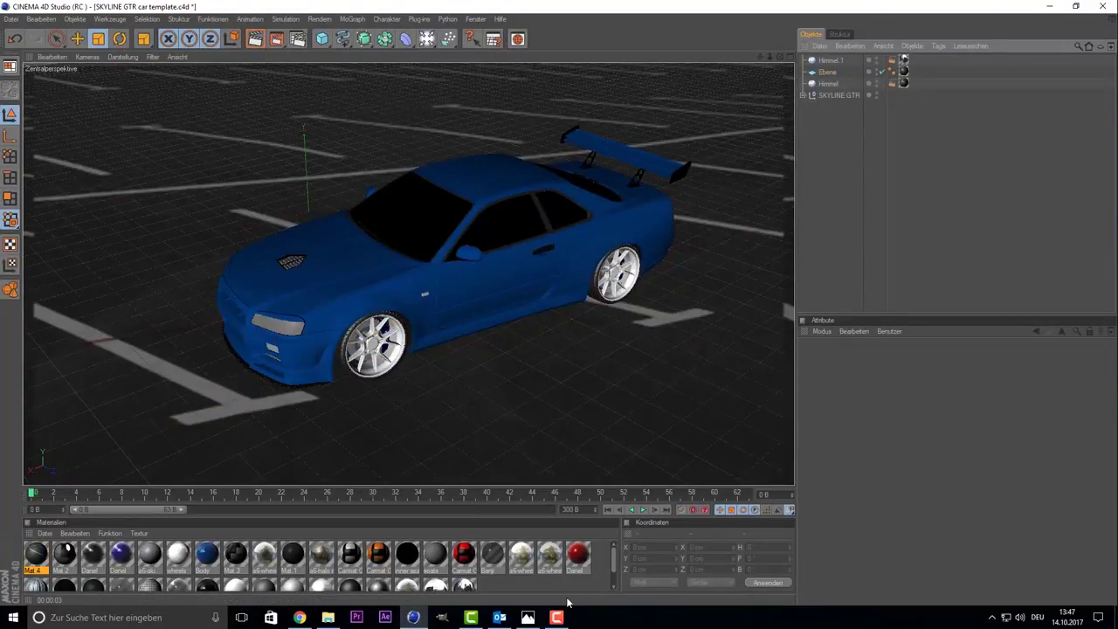
View the parking-lot photo 184607032.jpg full-screen in Windows Photos.
left_click(527, 616)
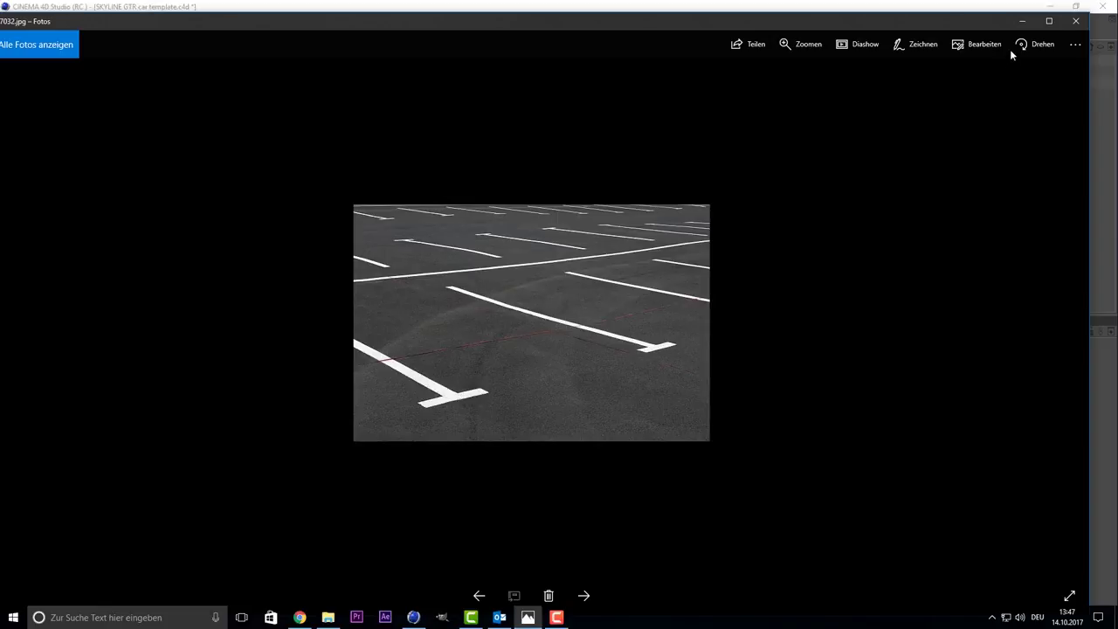
Close the photo viewer and cancel quitting so the Skyline scene stays open.
left_click(1101, 10)
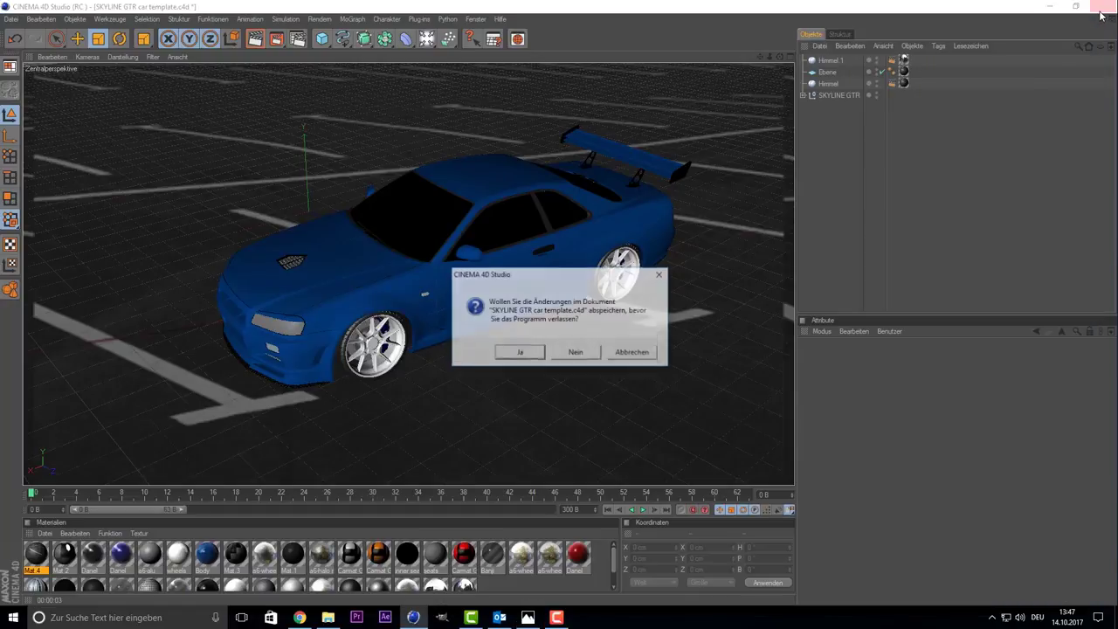
left_click(633, 352)
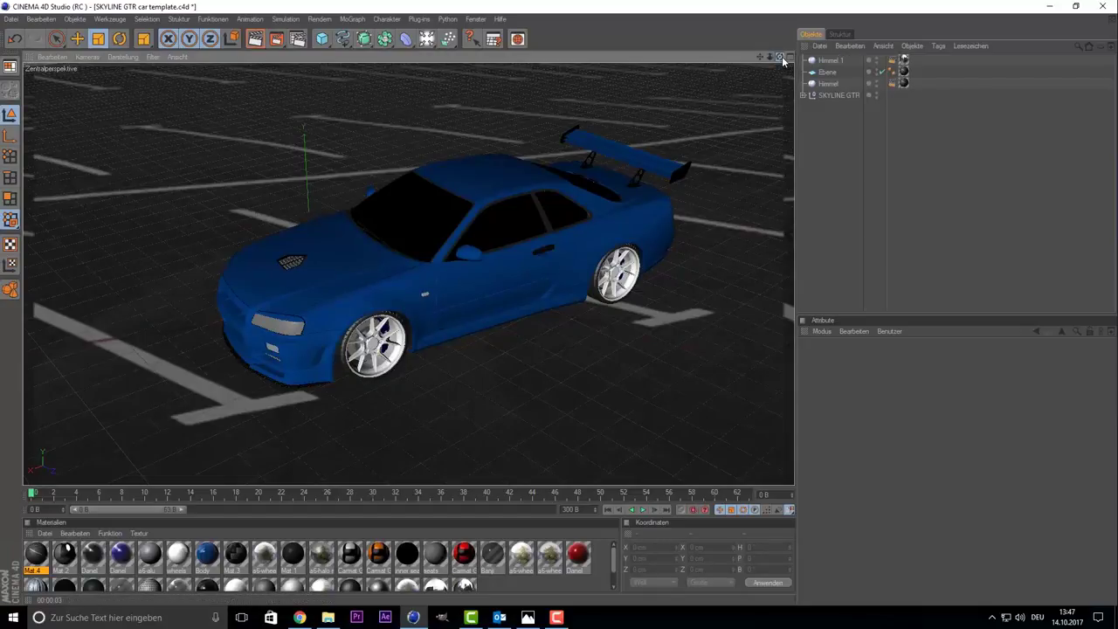
mouse_move(782, 58)
left_mouse_down()
mouse_move(786, 74)
mouse_move(780, 57)
left_mouse_up()
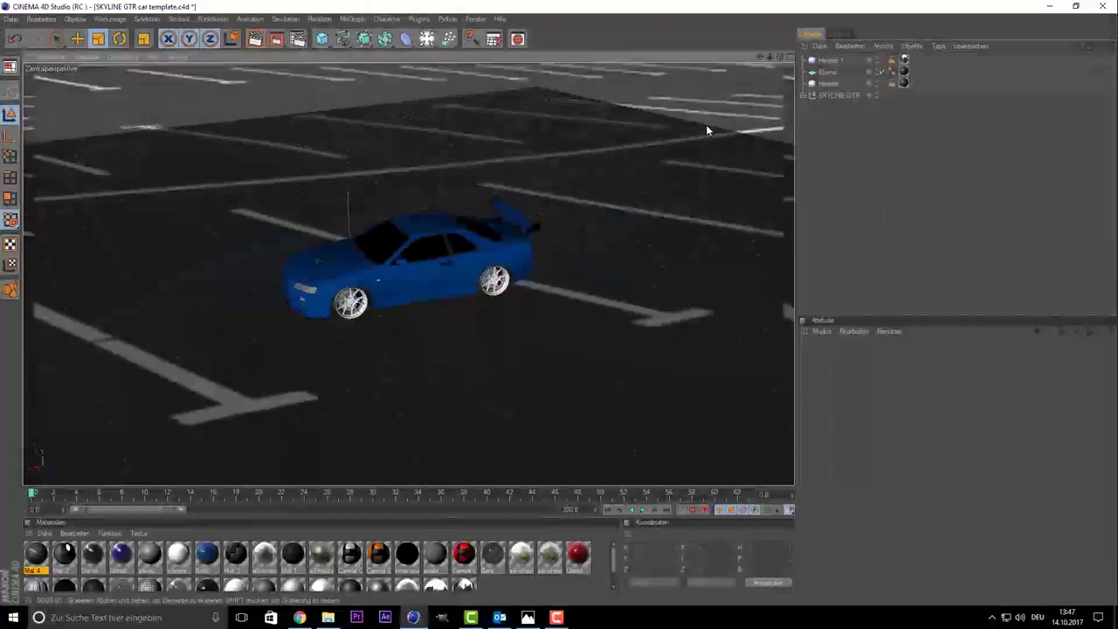
Zoom and reframe the viewport closer on the Skyline GTR.
scroll(708, 130, "up", 3)
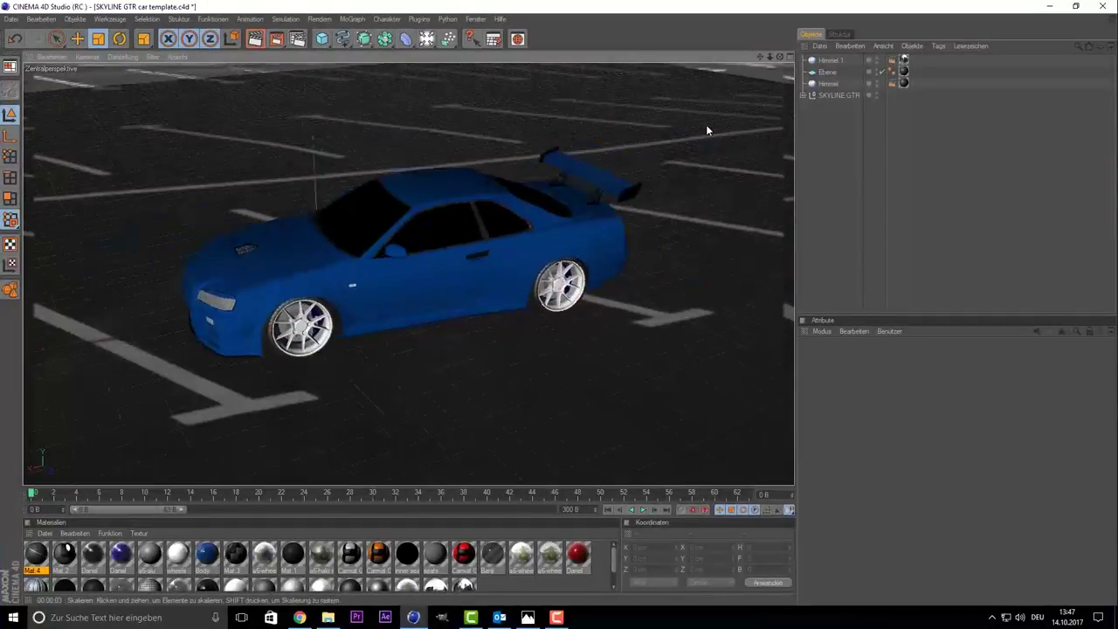
scroll(706, 131, "down", 3)
scroll(704, 137, "down", 1)
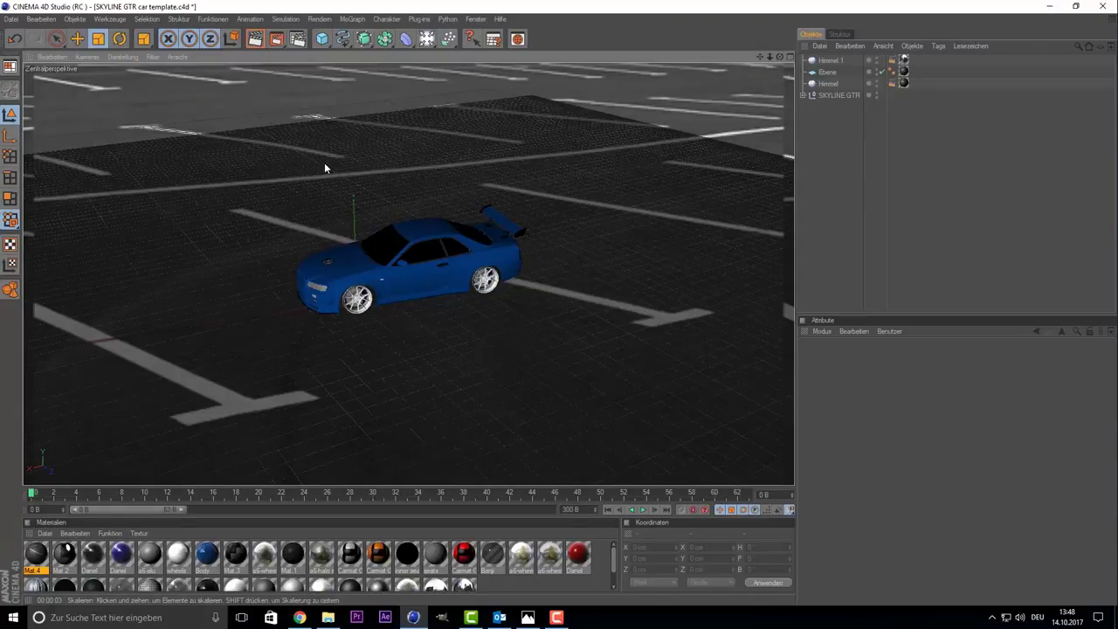
scroll(284, 232, "up", 2)
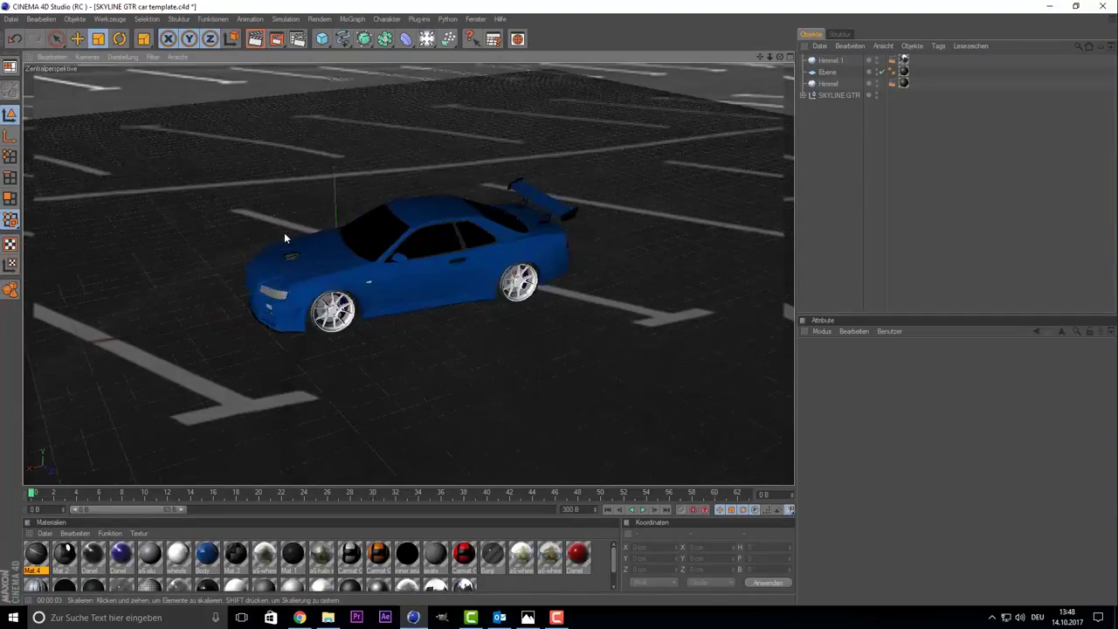
scroll(284, 233, "up", 3)
scroll(284, 232, "up", 3)
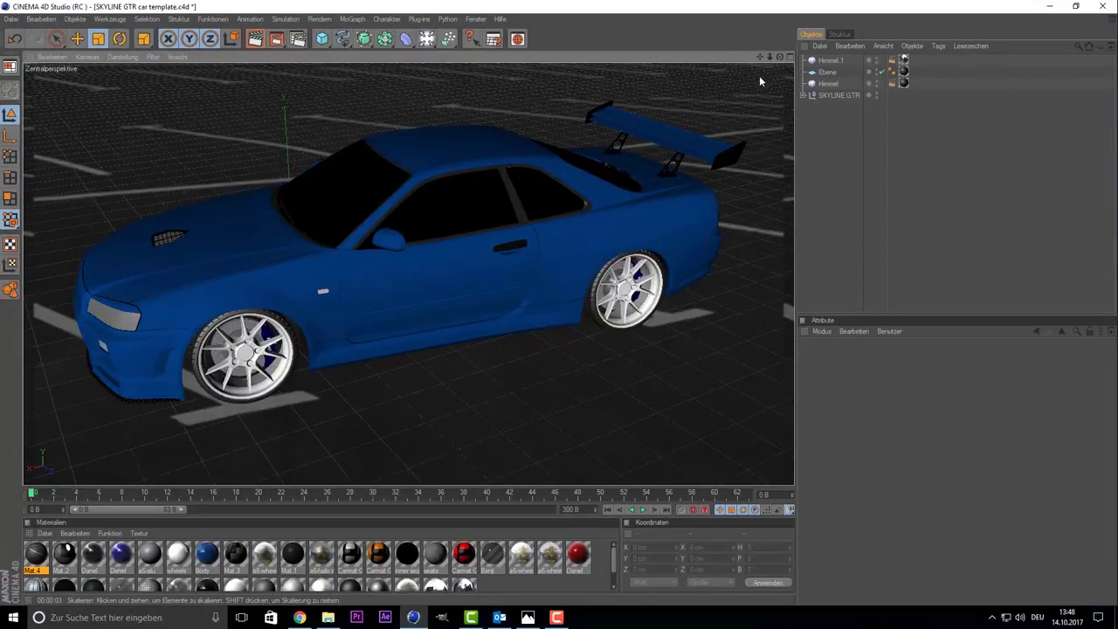
left_click_drag(761, 56, 755, 66)
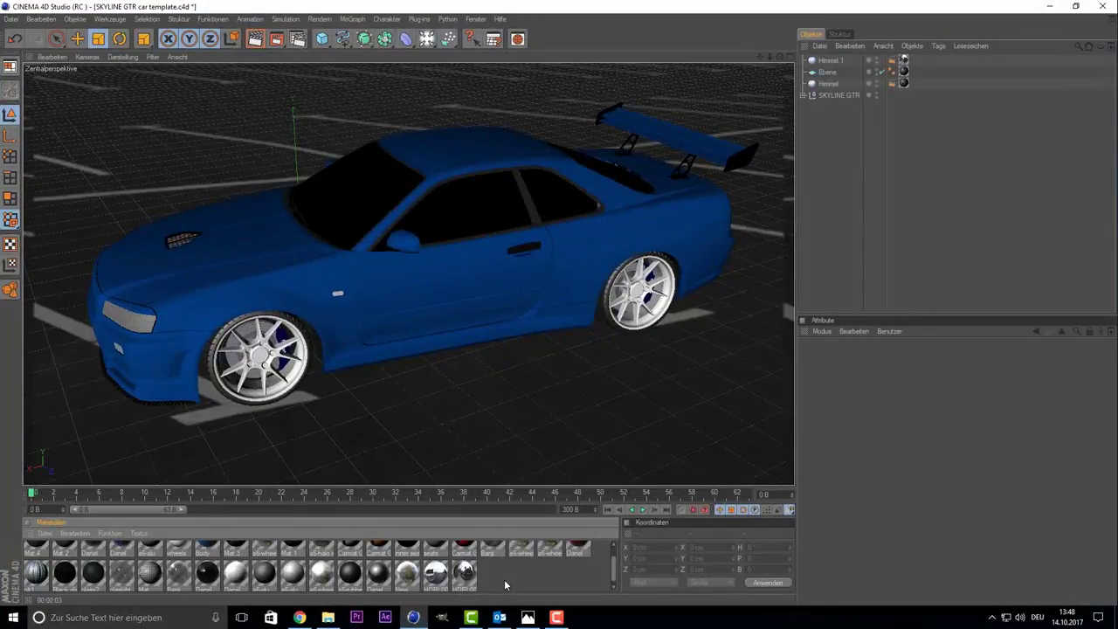
Inspect the New, HDRI 001 and HDRI 008 materials in the Material Manager.
left_click(408, 575)
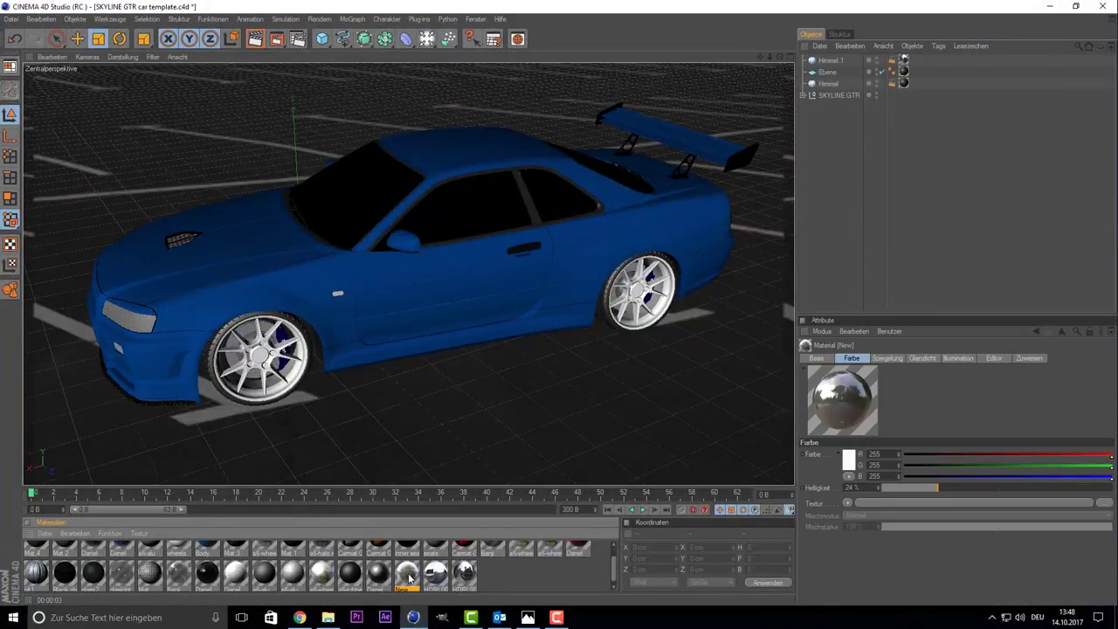
left_click(435, 575)
left_click(463, 574)
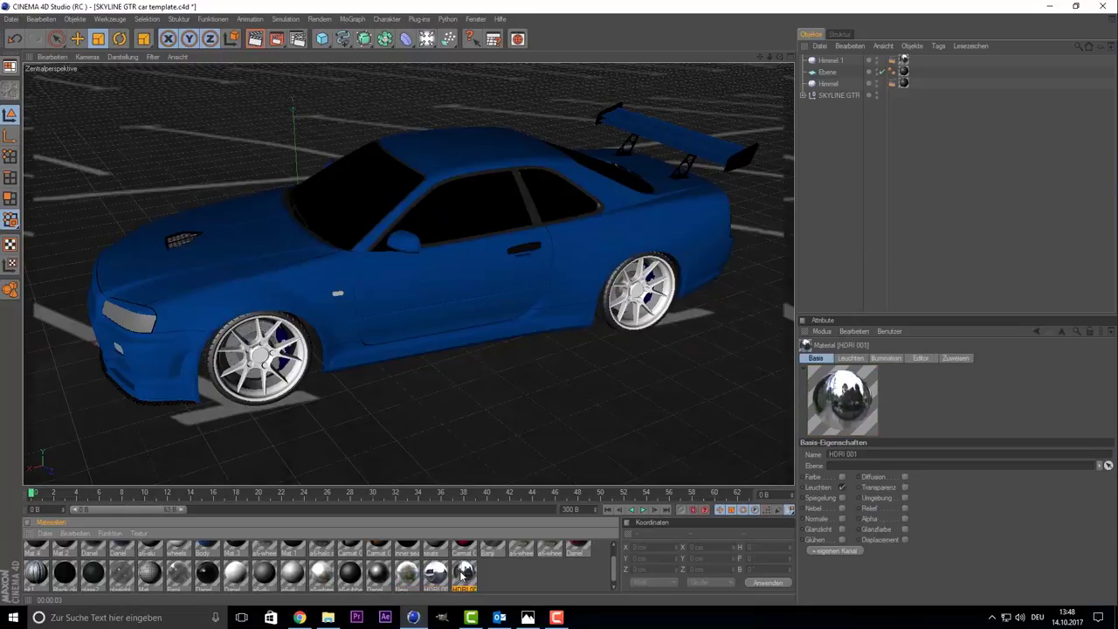
left_click(434, 581)
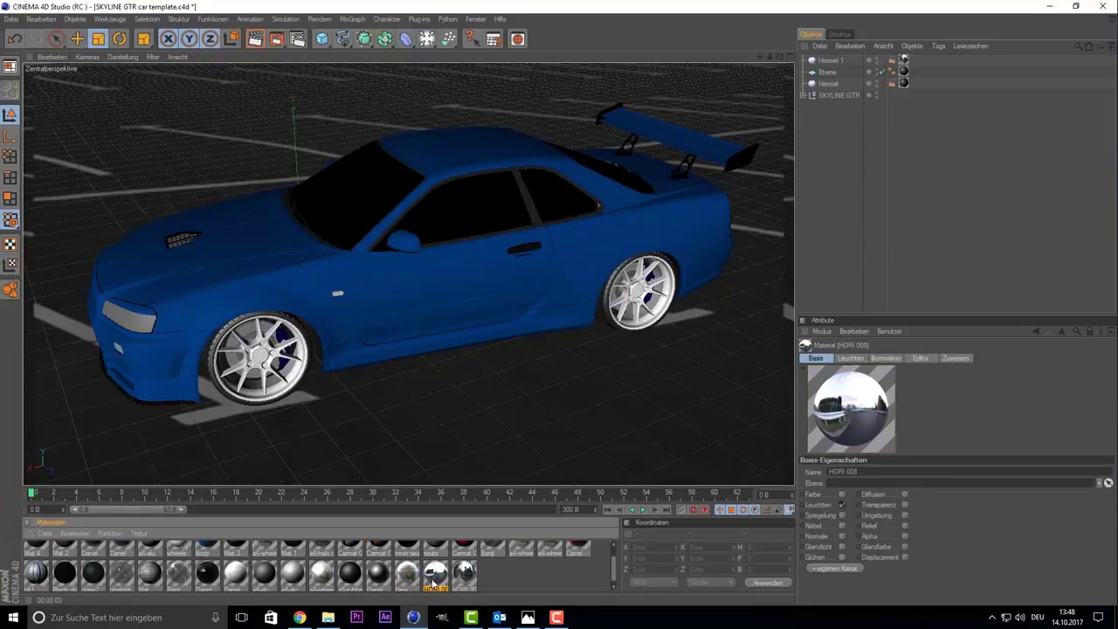
Drag HDRI 008 from the Content Browser's HDRI skies into the Material Manager, then close the browser.
left_click(515, 48)
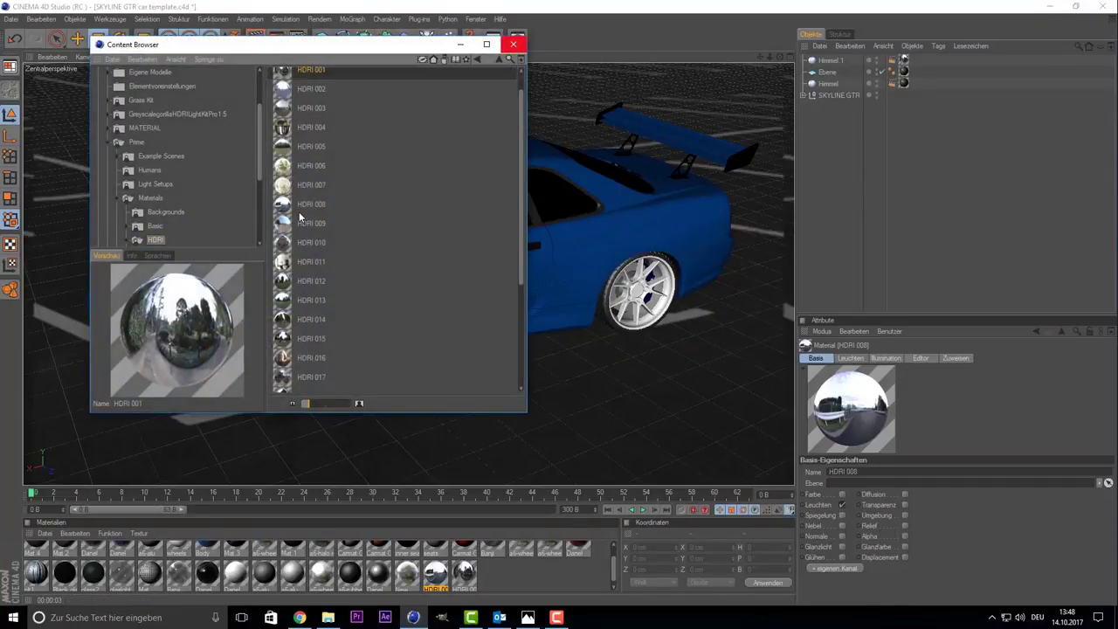
left_click(301, 206)
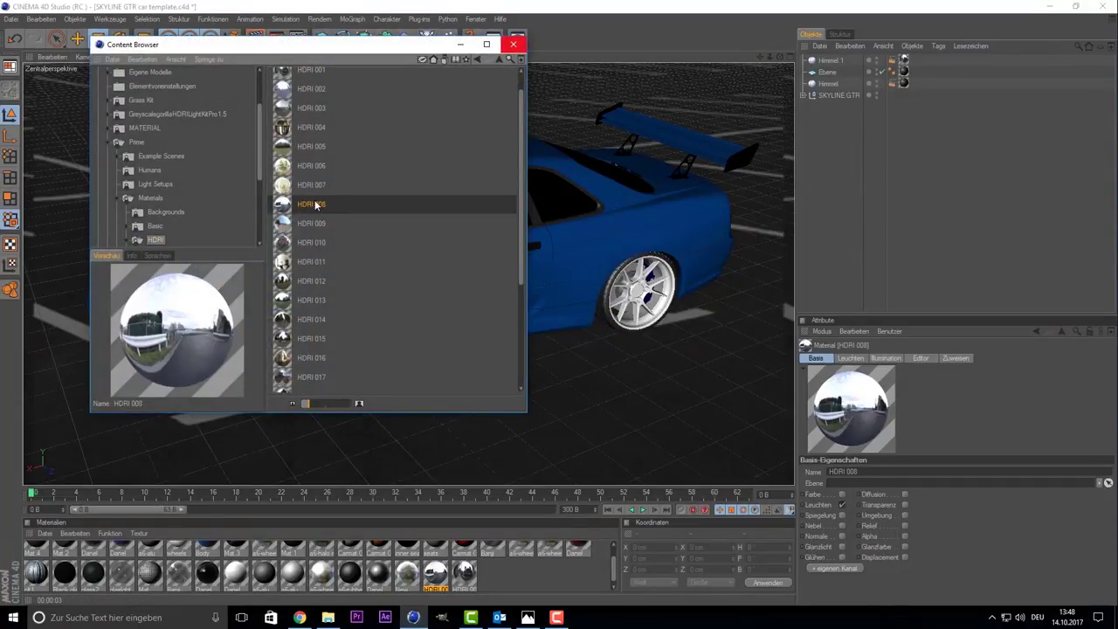
scroll(318, 206, "down", 2)
left_click_drag(515, 580, 906, 59)
left_click(513, 44)
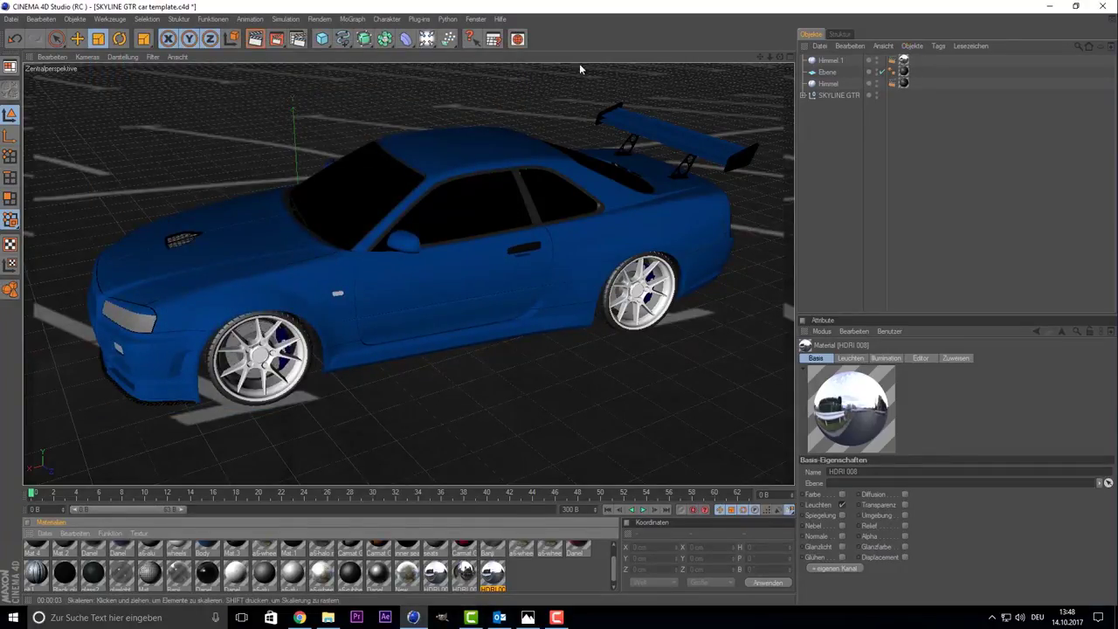
Render the HDRI-lit Skyline in the viewport past the Textur-Fehler warning, then reframe the car.
left_click(299, 40)
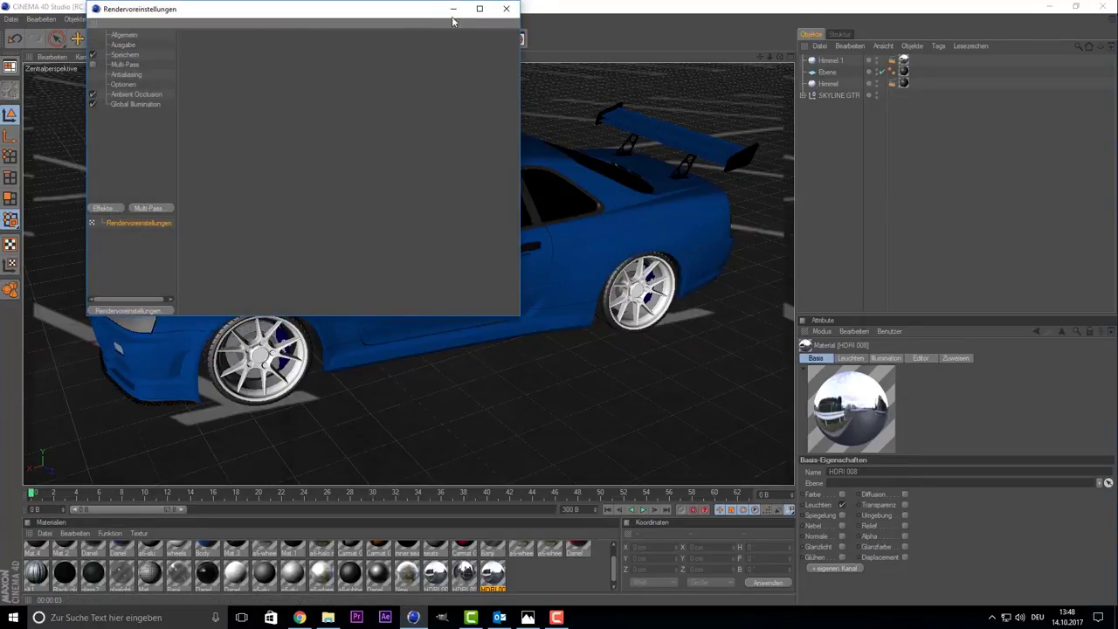
left_click(506, 9)
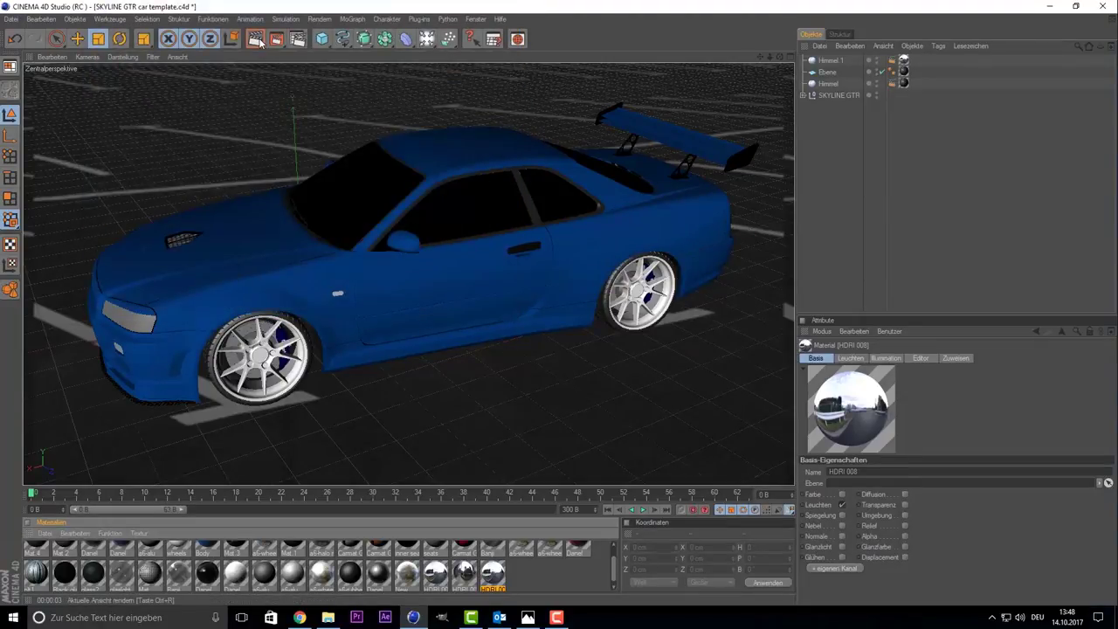
left_click(257, 39)
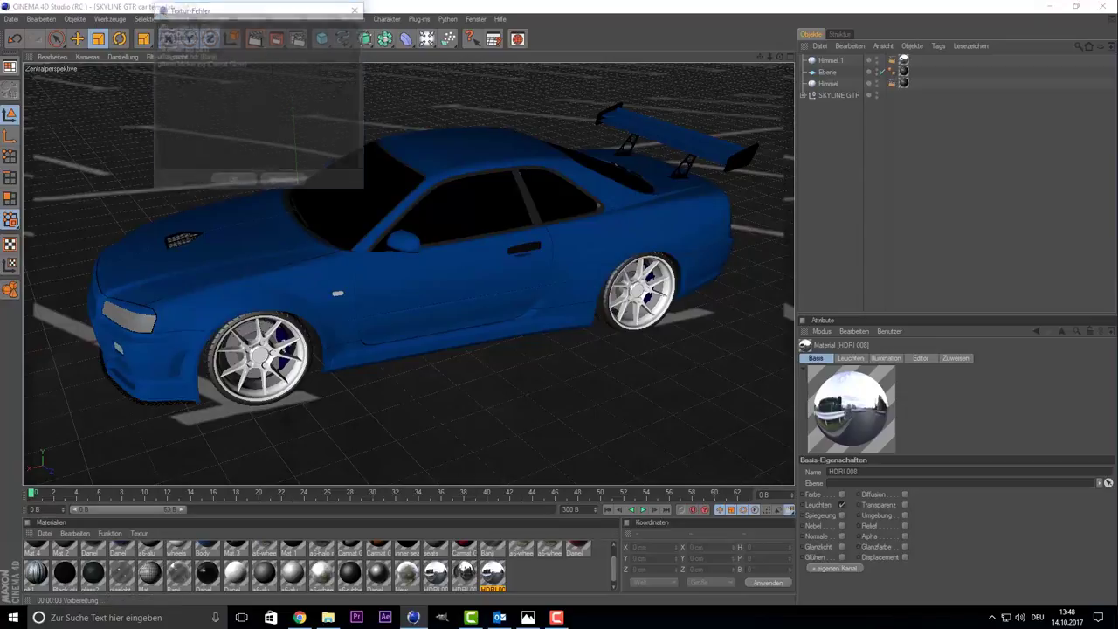
left_click(233, 182)
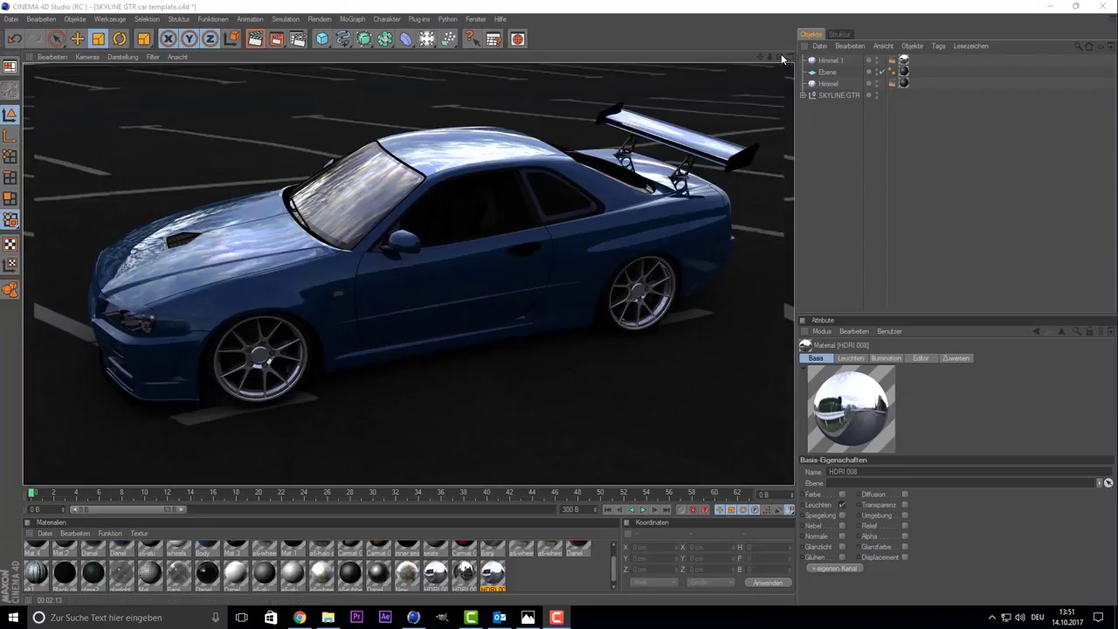
left_click_drag(781, 53, 760, 56)
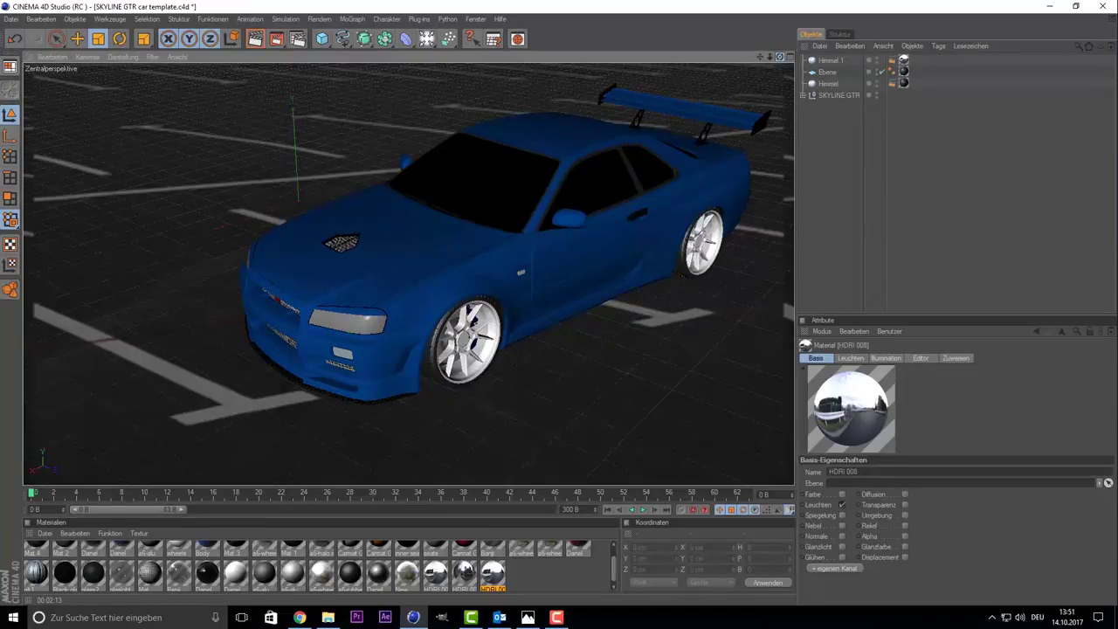
left_click_drag(764, 56, 747, 56)
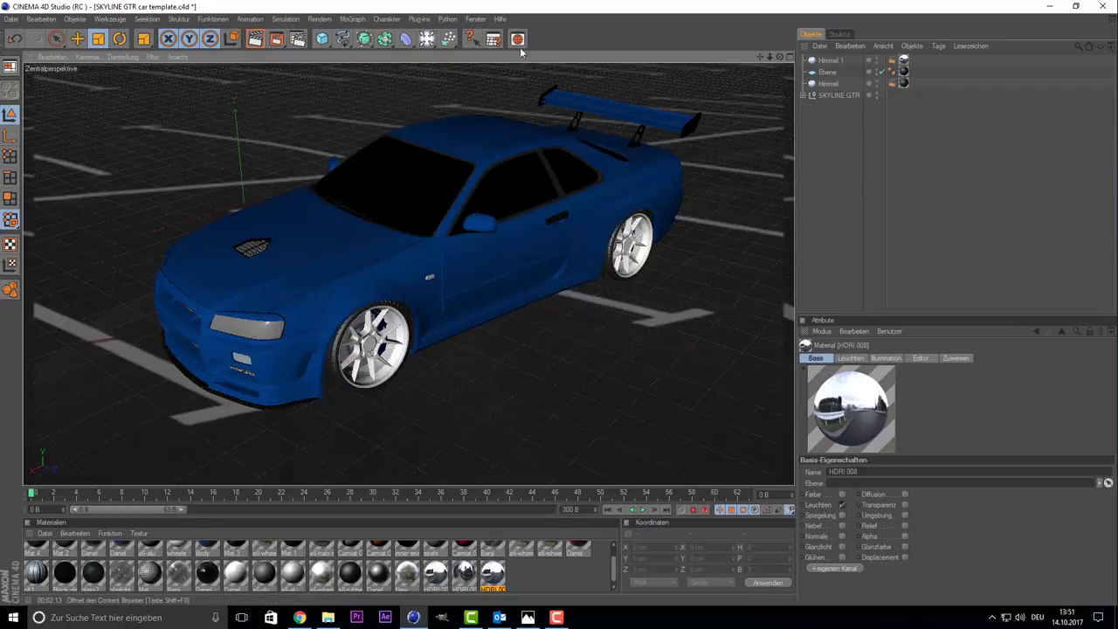
Add a Kamera and enable Unschärfe hinten on its Tiefe tab.
left_click(426, 39)
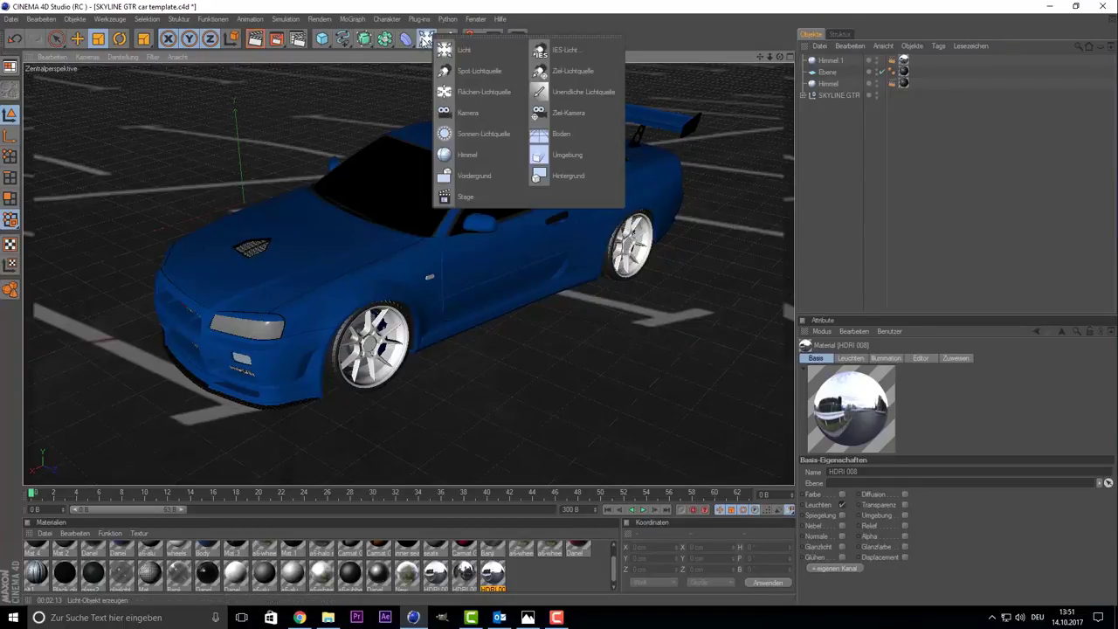
left_click(469, 112)
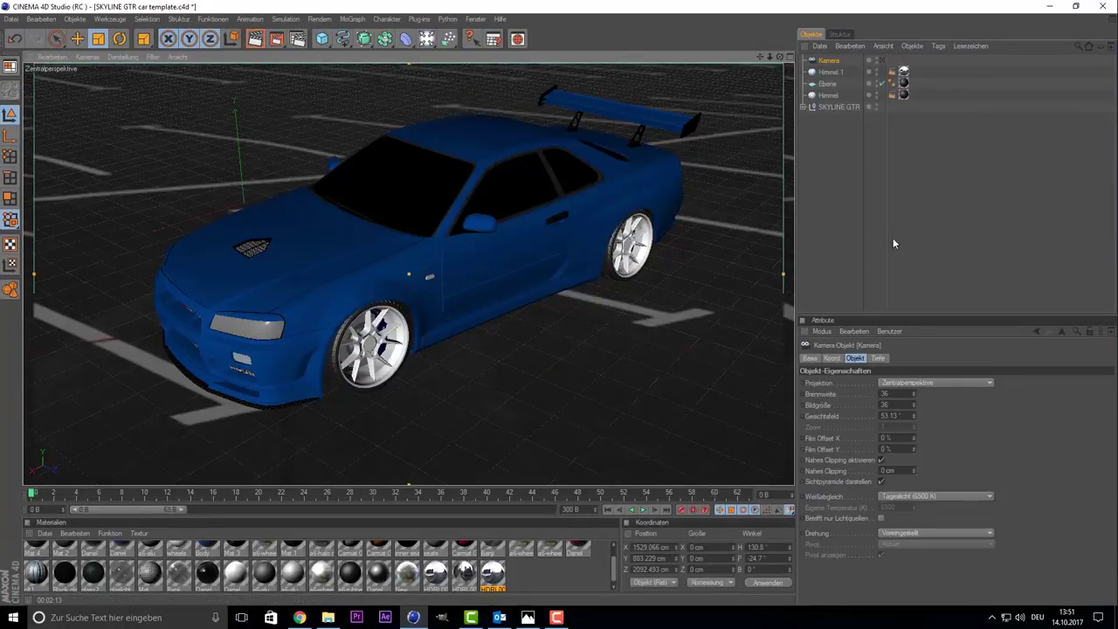
left_click(878, 358)
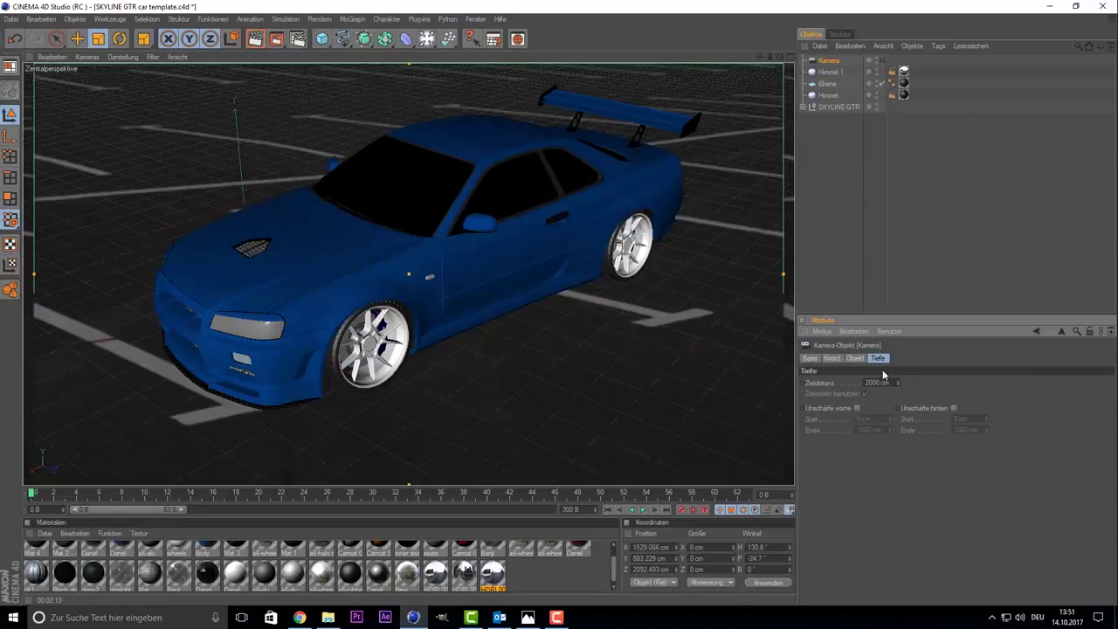
left_click(954, 408)
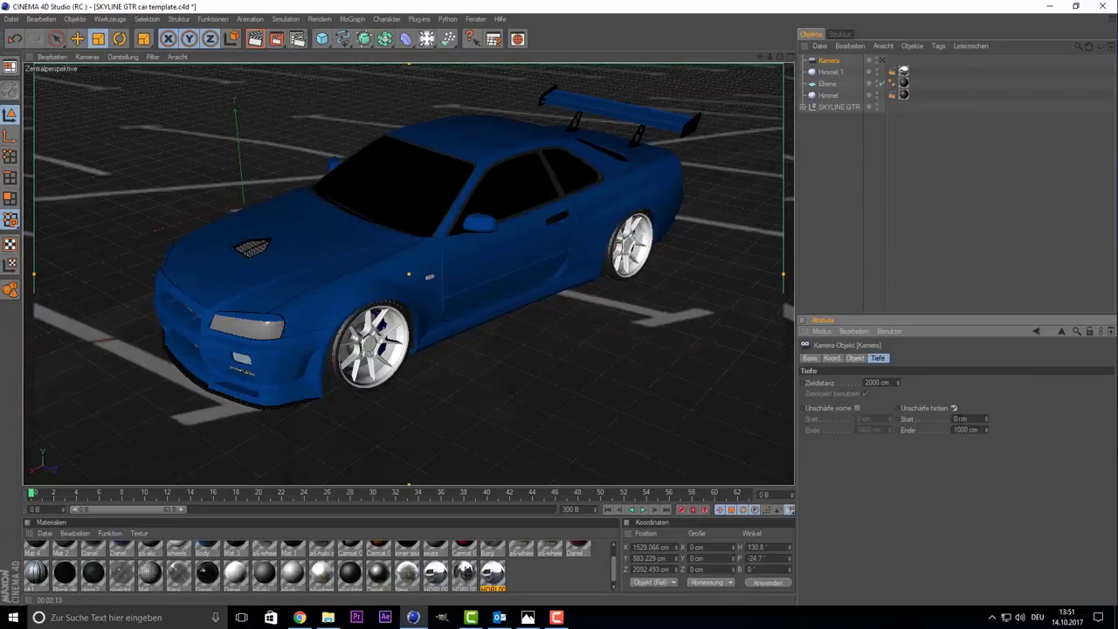
Add the Schärfentiefe effect in Render Settings.
left_click(299, 41)
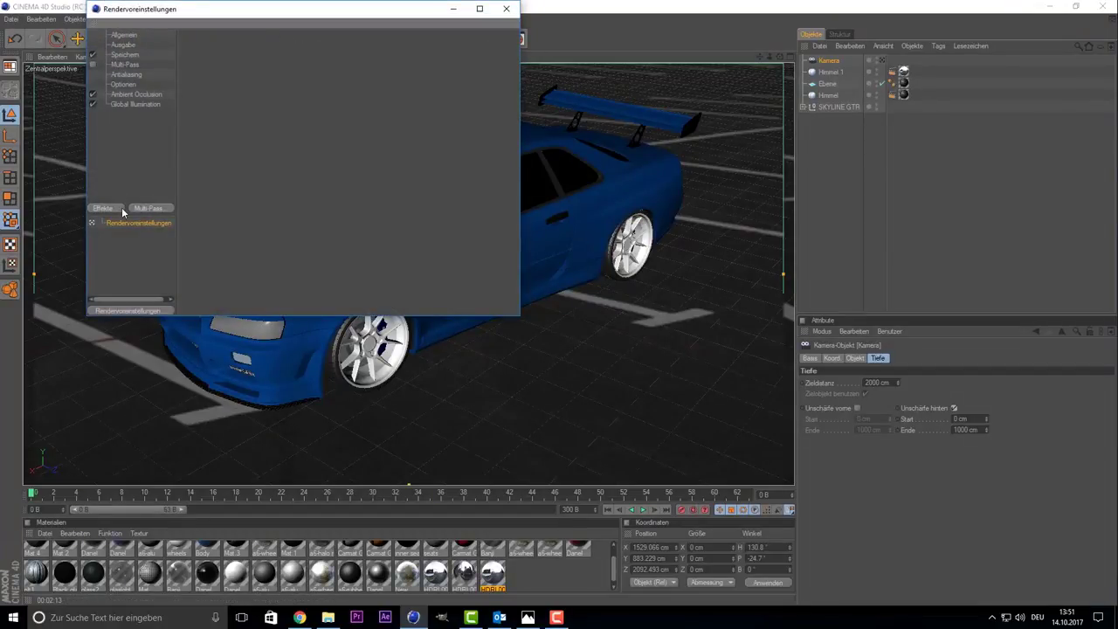
left_click(121, 210)
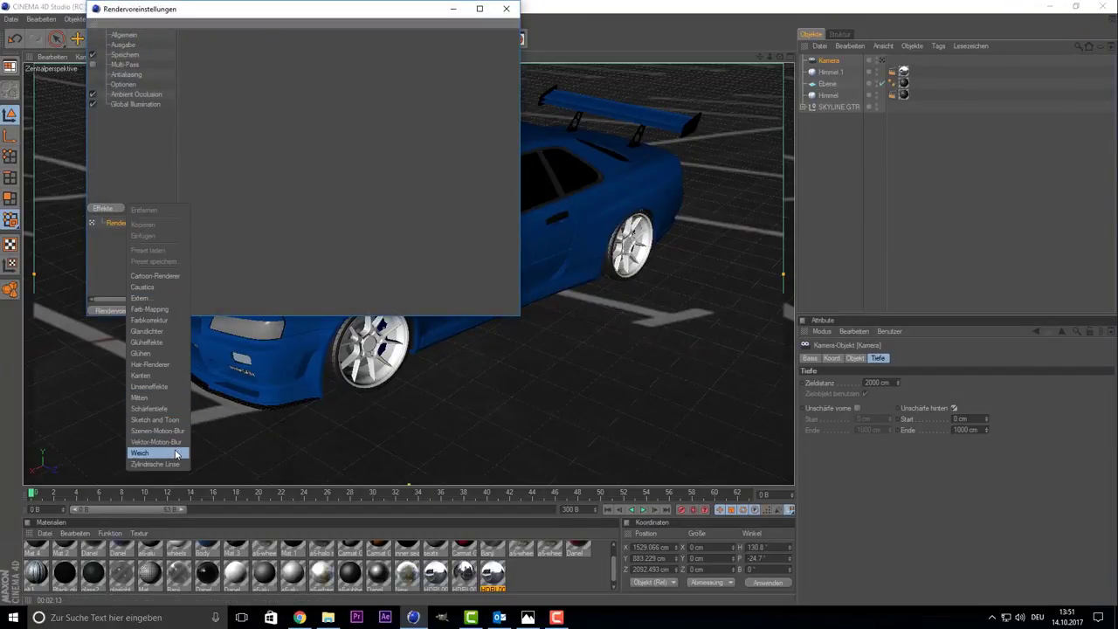
left_click(160, 409)
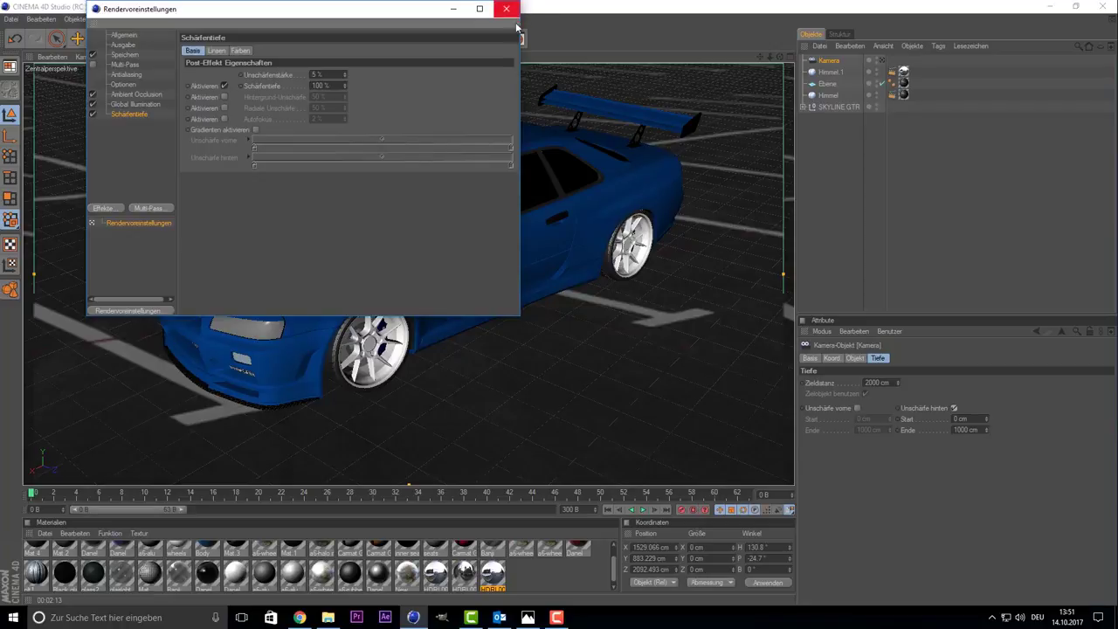
left_click(506, 9)
Switch to the four-view layout and zoom out the Oben view.
middle_click(528, 158)
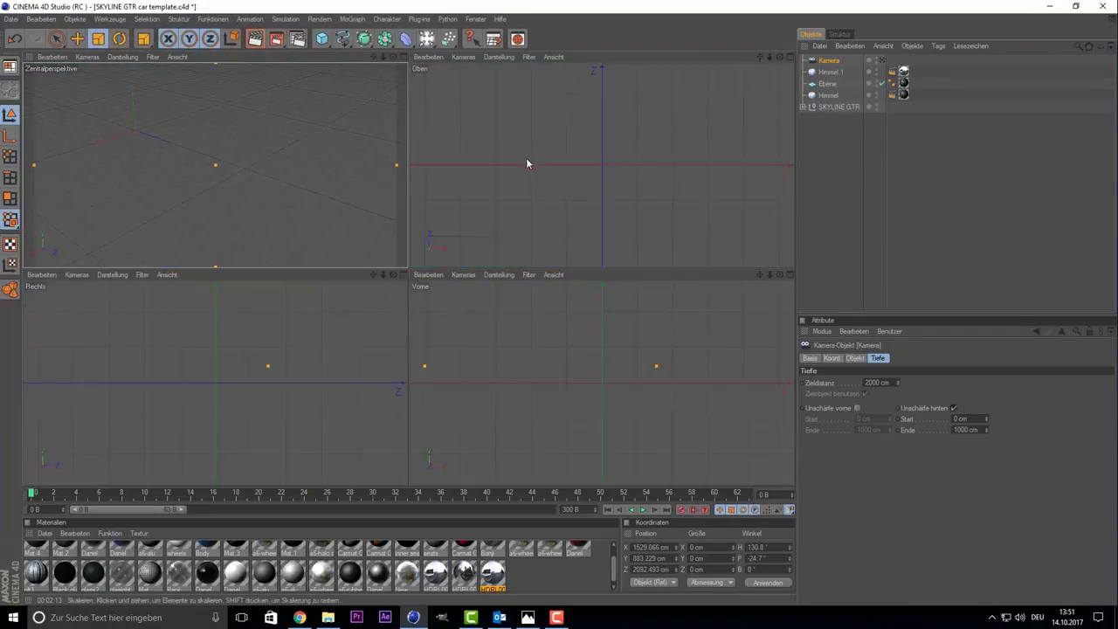
middle_click(308, 169)
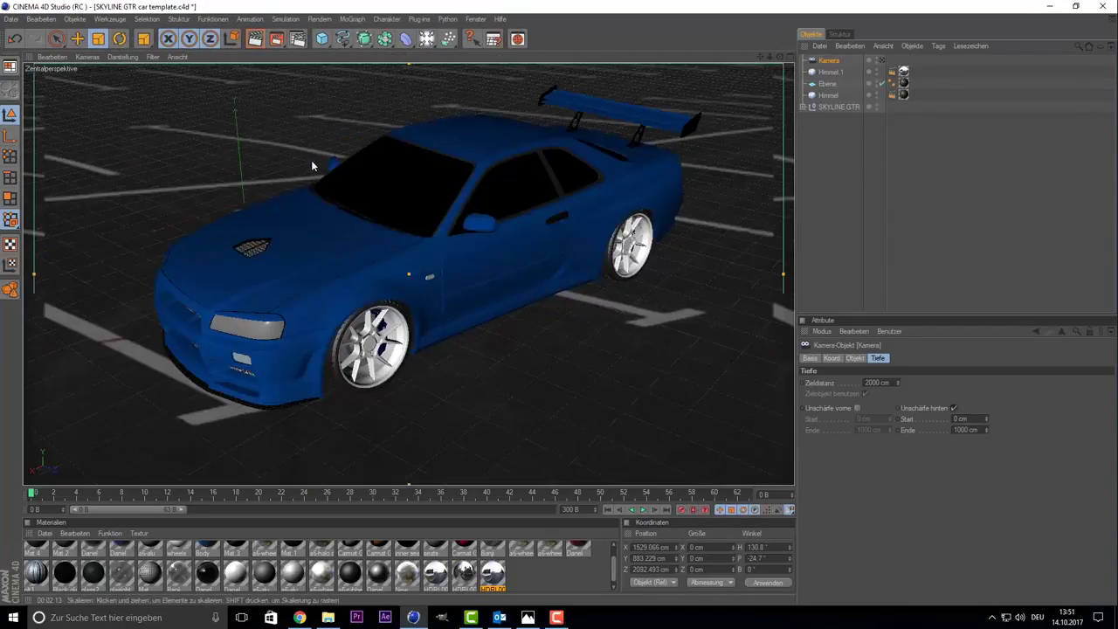
middle_click(311, 160)
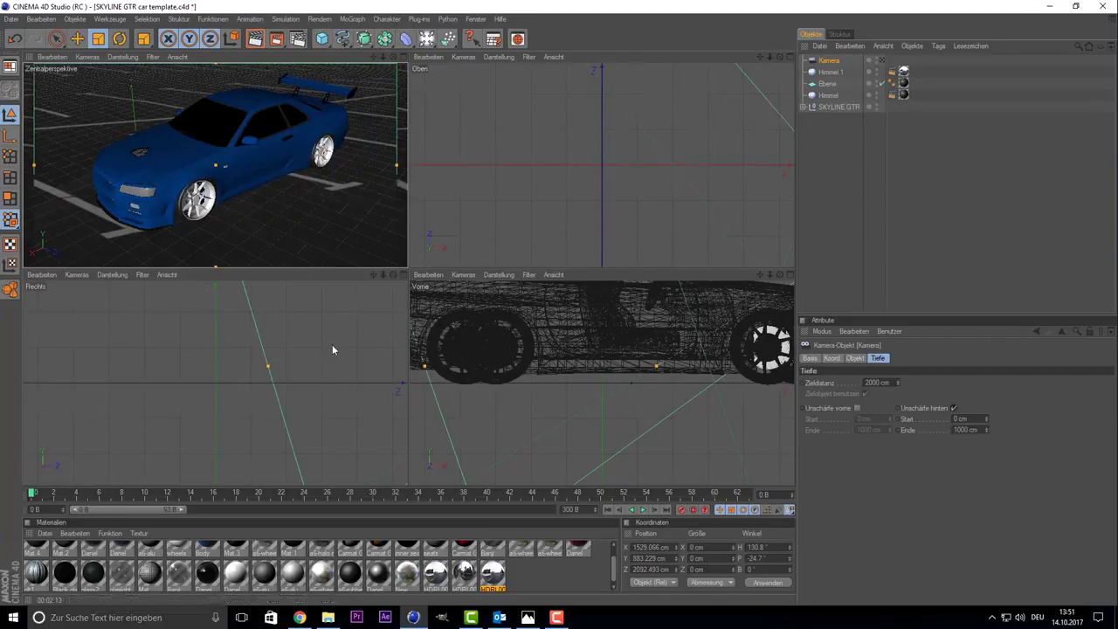
scroll(332, 344, "down", 3)
scroll(493, 204, "down", 1)
scroll(493, 204, "down", 1)
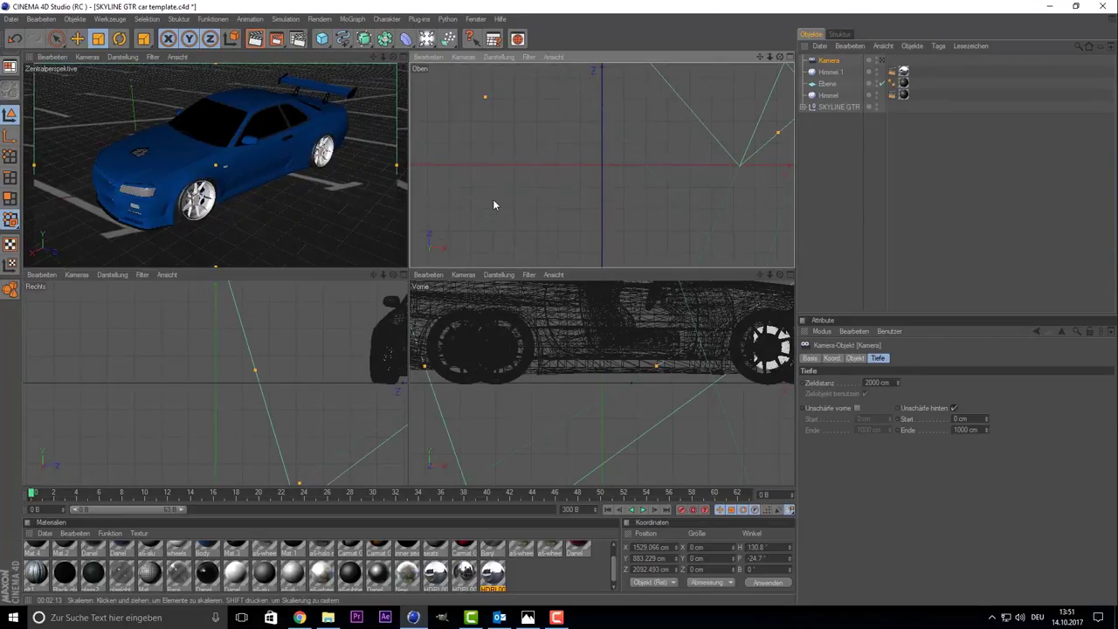
scroll(493, 204, "down", 2)
scroll(494, 203, "down", 2)
scroll(494, 204, "down", 2)
scroll(494, 202, "down", 1)
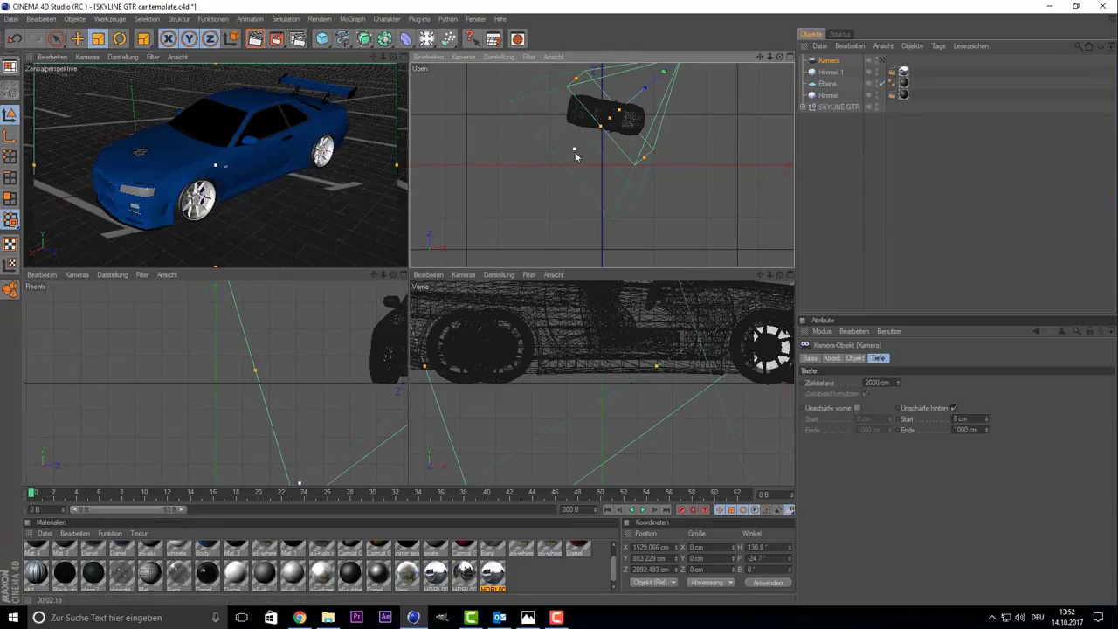
Drag the camera depth handles to 2000 cm focus with rear blur ending at 1993.619 cm, back to one view.
left_click_drag(575, 151, 539, 179)
left_click_drag(609, 117, 583, 140)
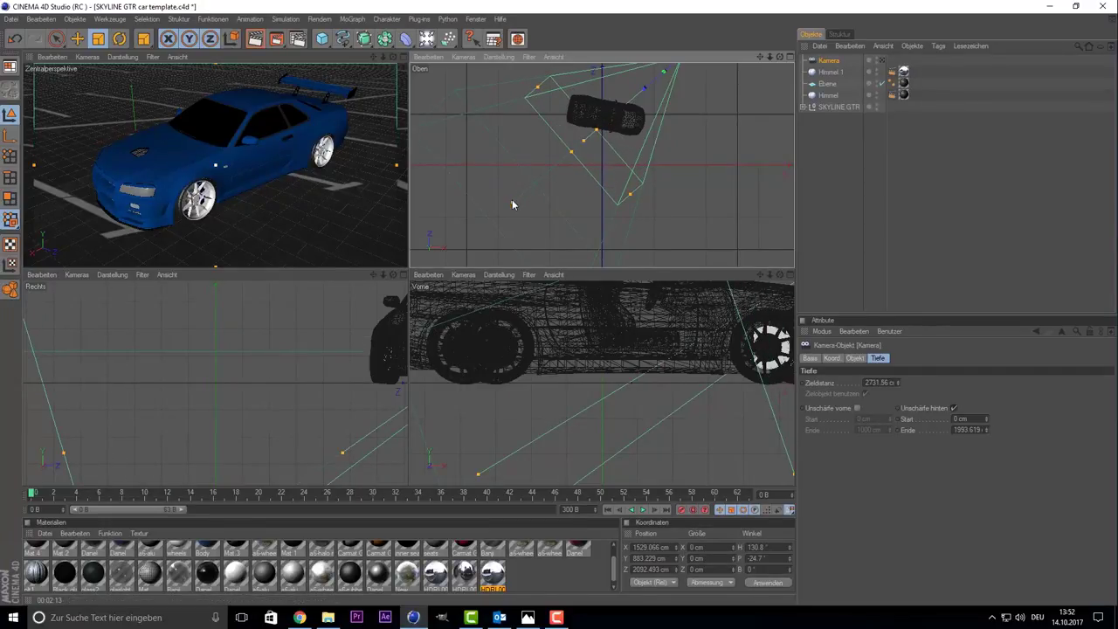
left_click_drag(513, 202, 522, 194)
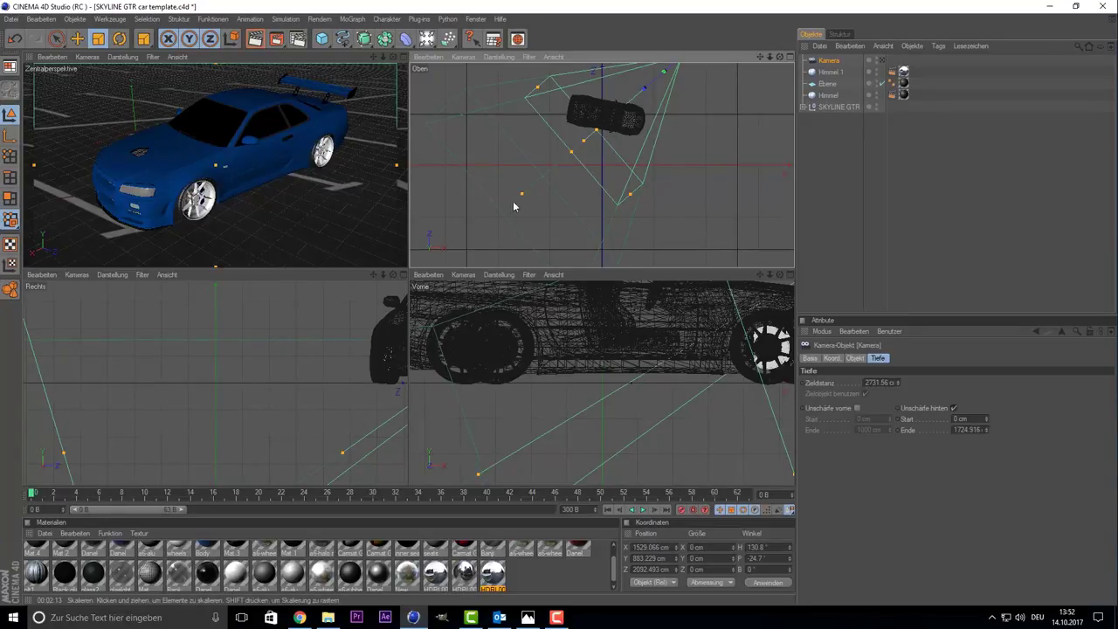
key("ctrl+z")
key("ctrl+z")
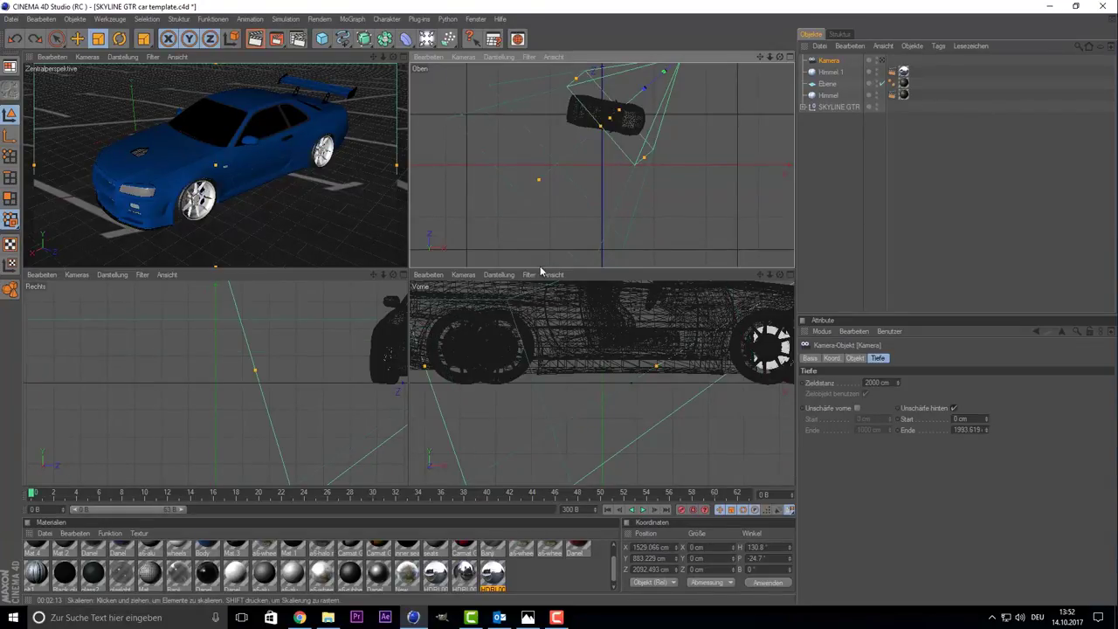
middle_click(364, 160)
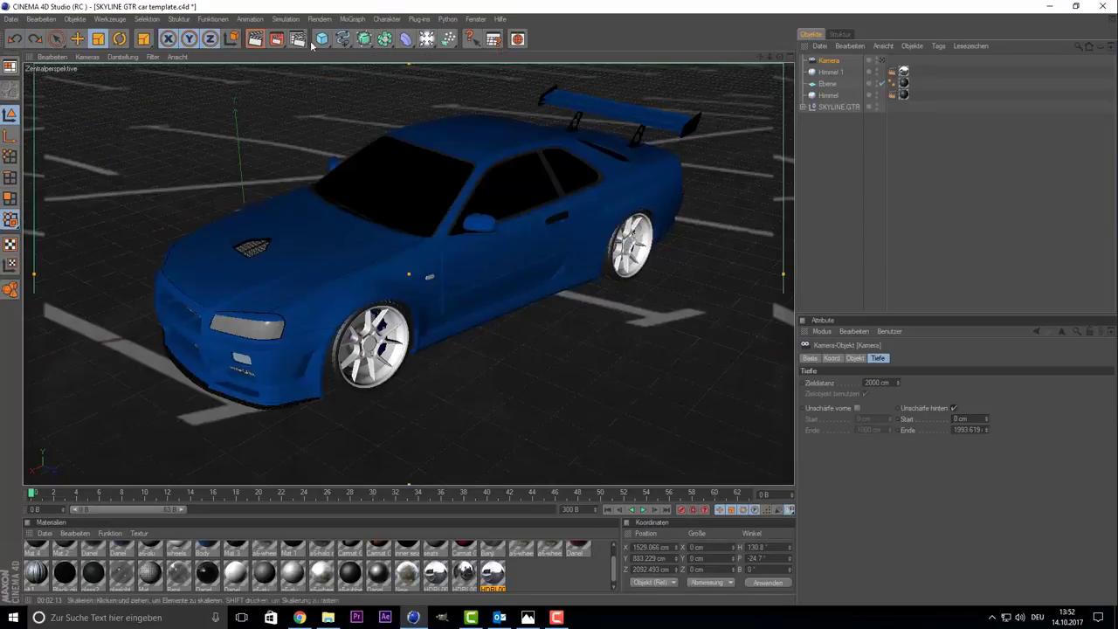
Look through the scene camera Kamera and render the view, confirming the Textur-Fehler dialog.
left_click(88, 57)
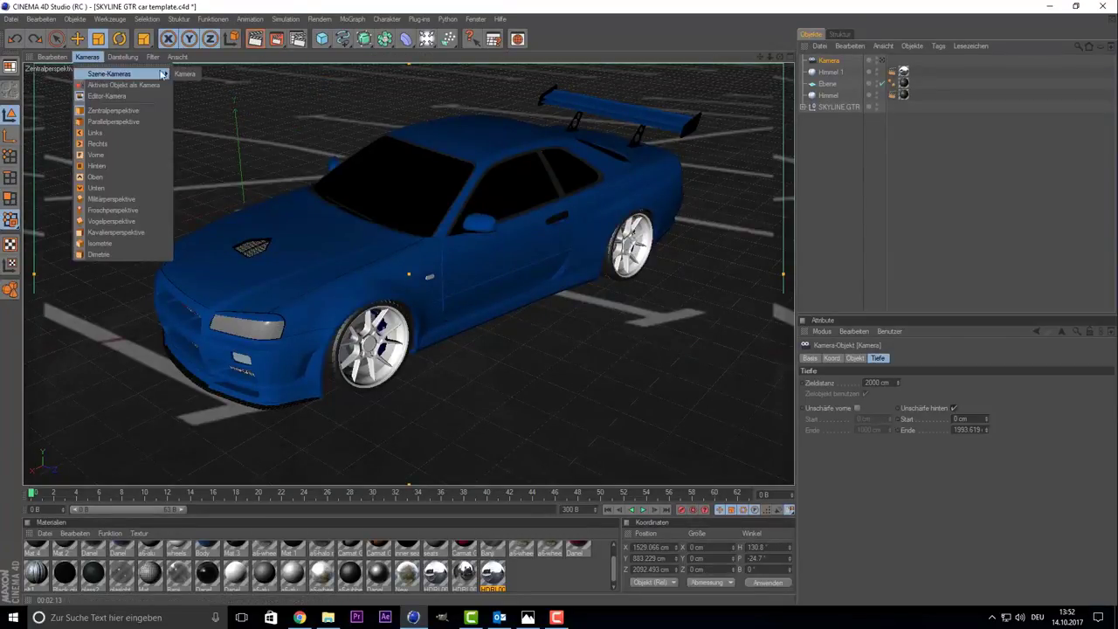
left_click(185, 75)
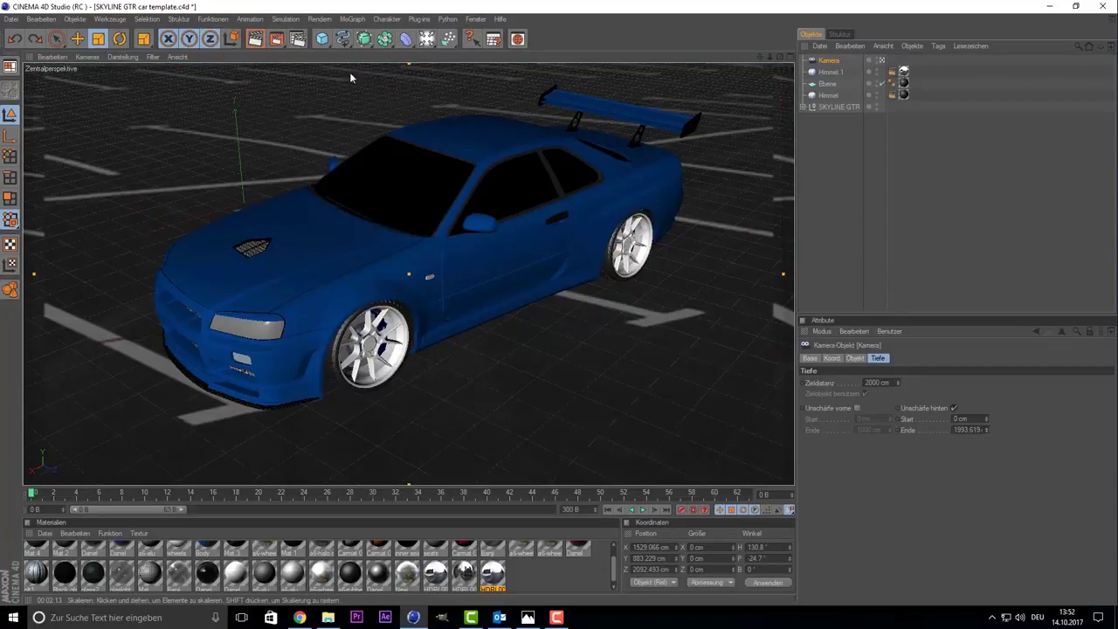
left_click(254, 40)
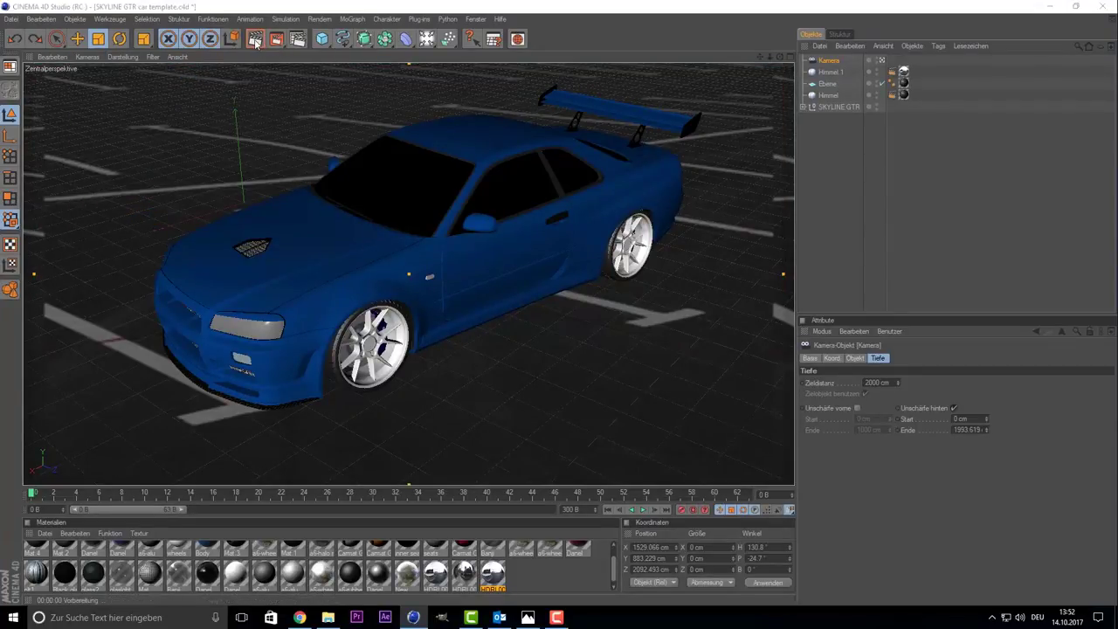
left_click(221, 183)
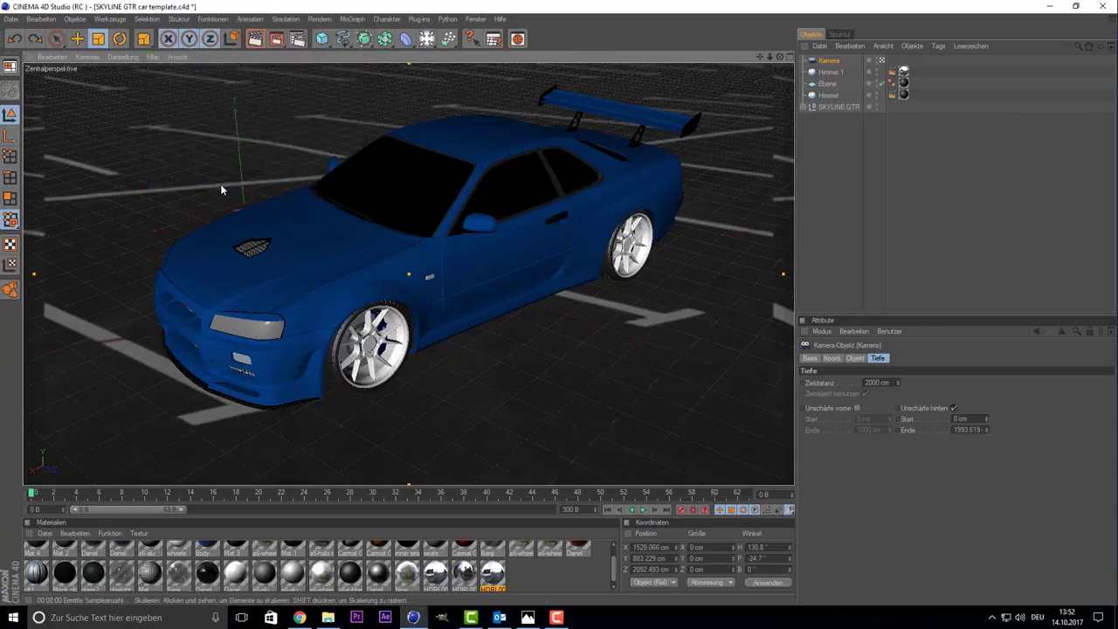